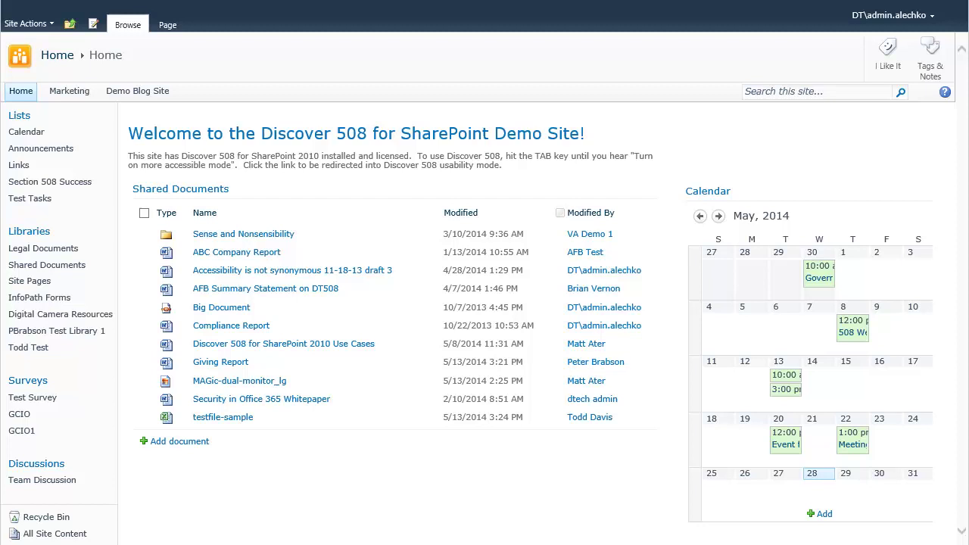
Step: Turn on Discover 508 Usability Mode so the home page shows as a plain accessible layout
key("Tab")
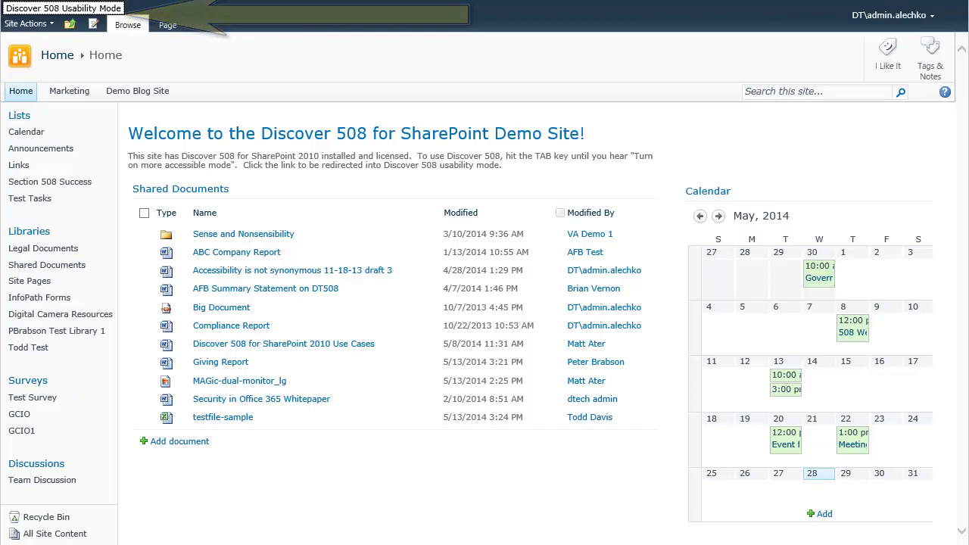
key("Tab")
key("Return")
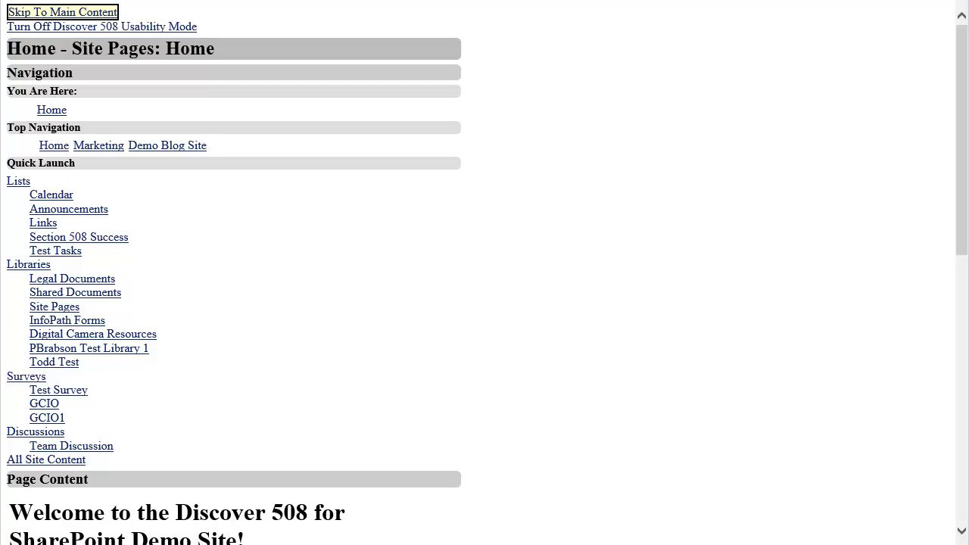
key("Tab")
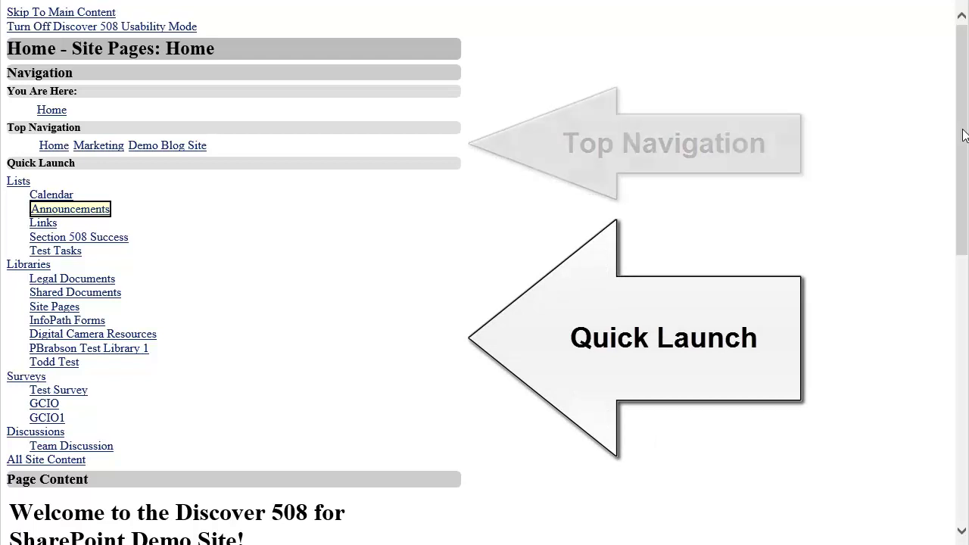
left_click_drag(964, 138, 944, 333)
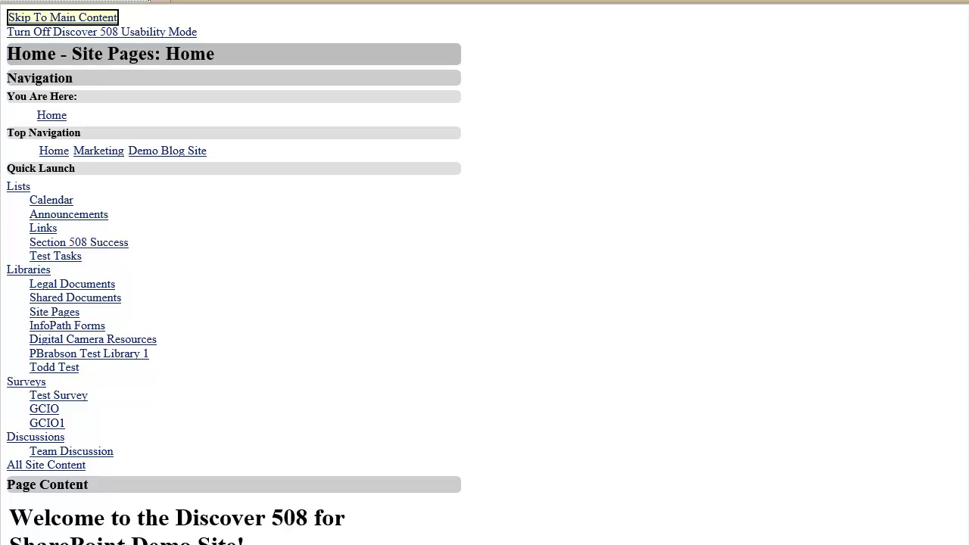
Step: Open the Shared Documents library from the Quick Launch navigation
key("Tab")
key("Tab")
key("Tab")
key("Tab")
key("Tab")
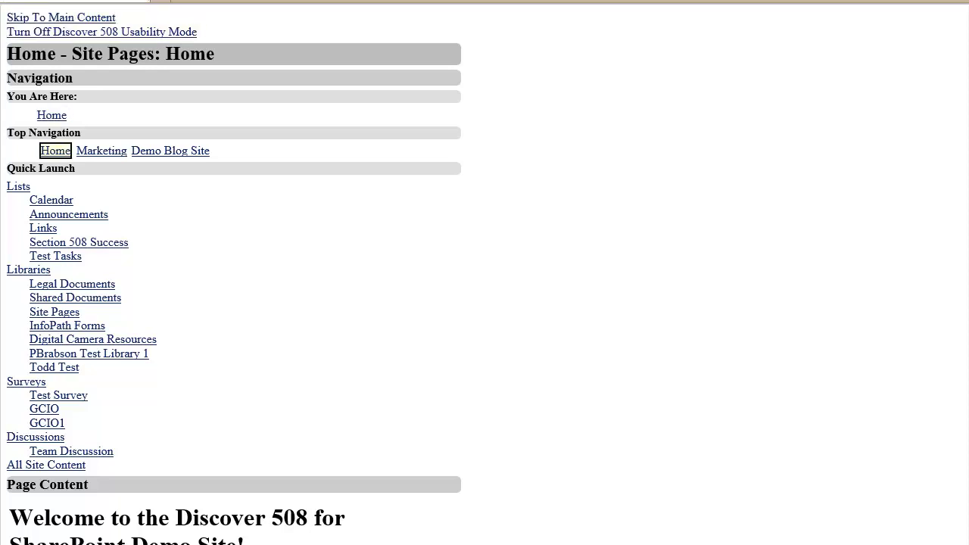
key("Tab")
key("Tab")
key("Tab")
key("Tab")
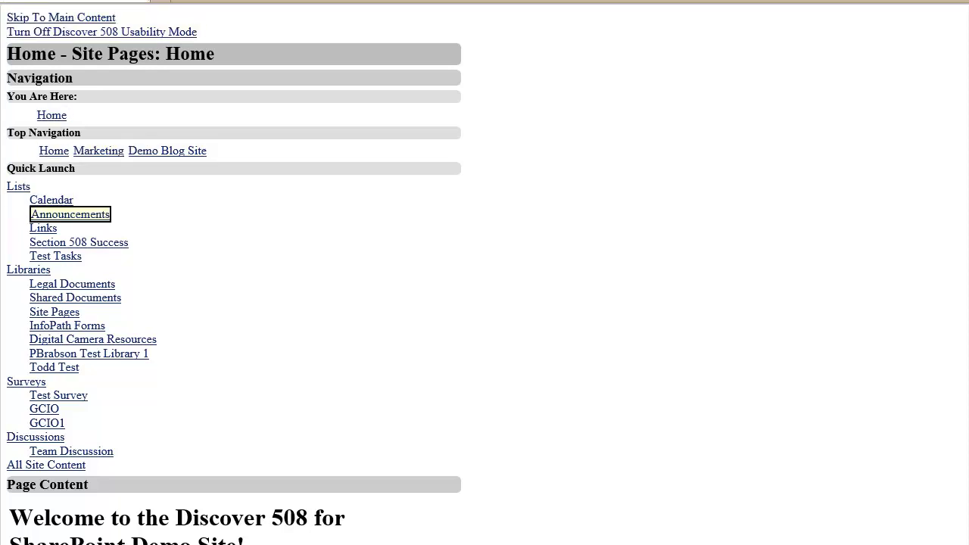
key("Tab")
key("Tab")
key("Tab")
key("Tab")
key("Tab")
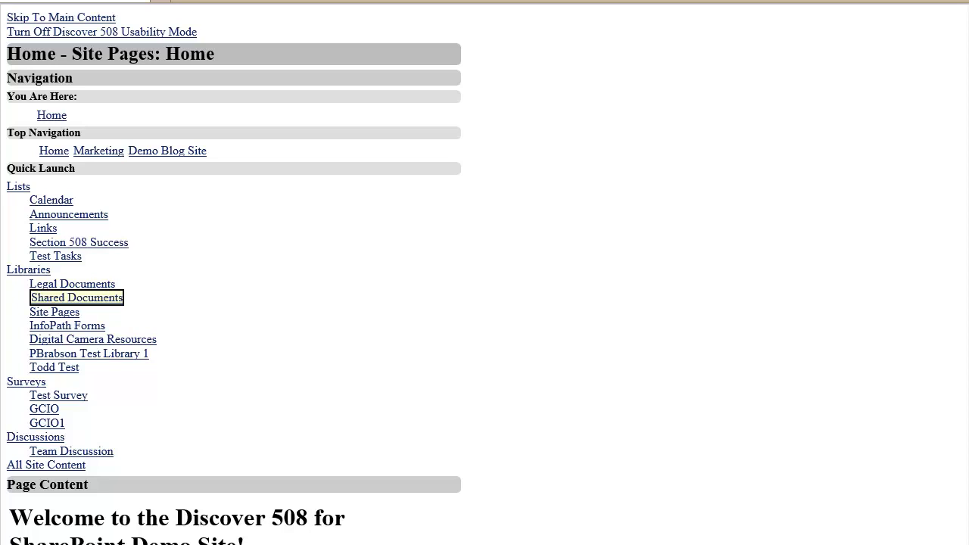
key("Return")
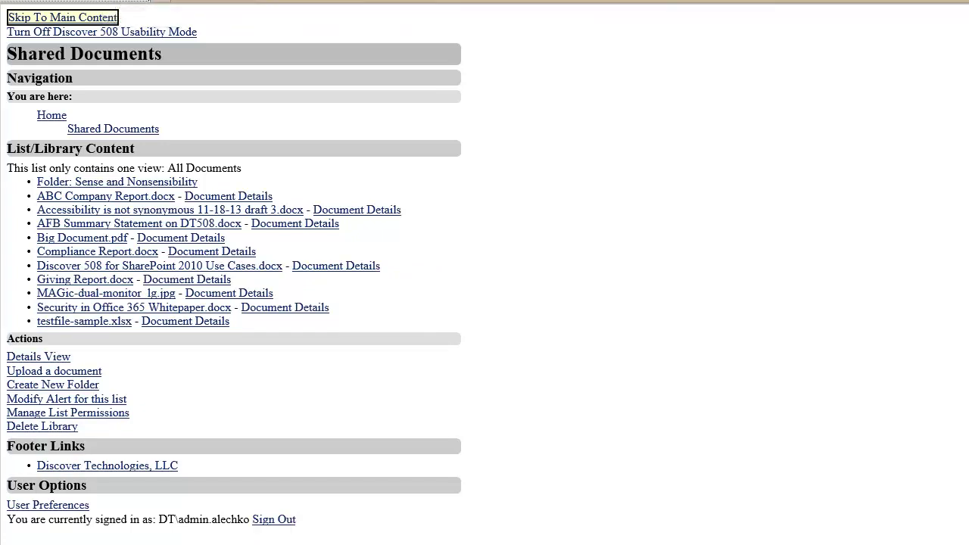
key("Tab")
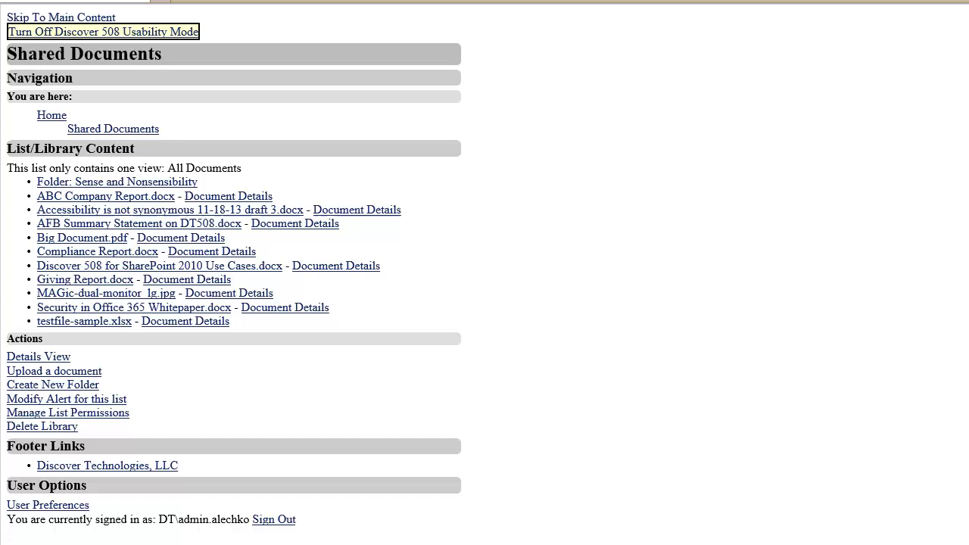
key("shift+Tab")
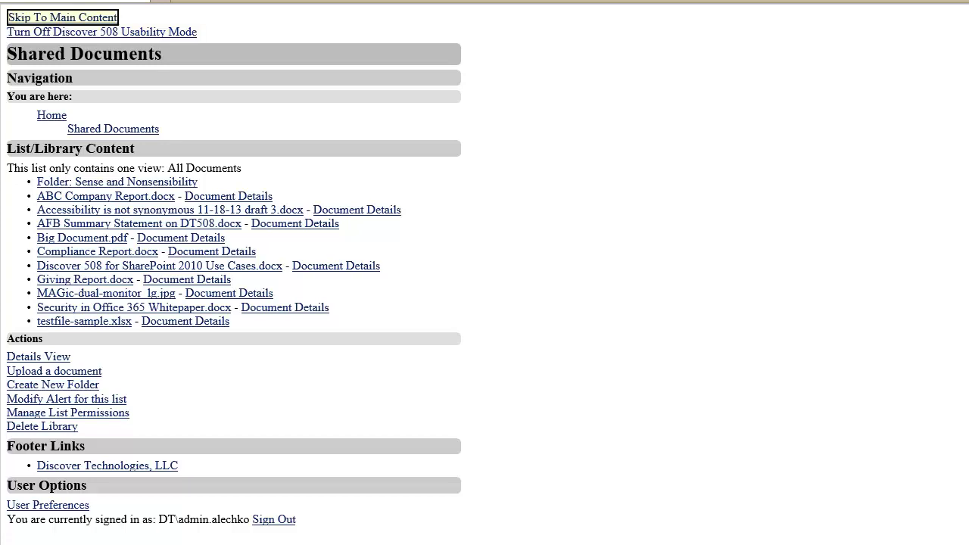
key("Return")
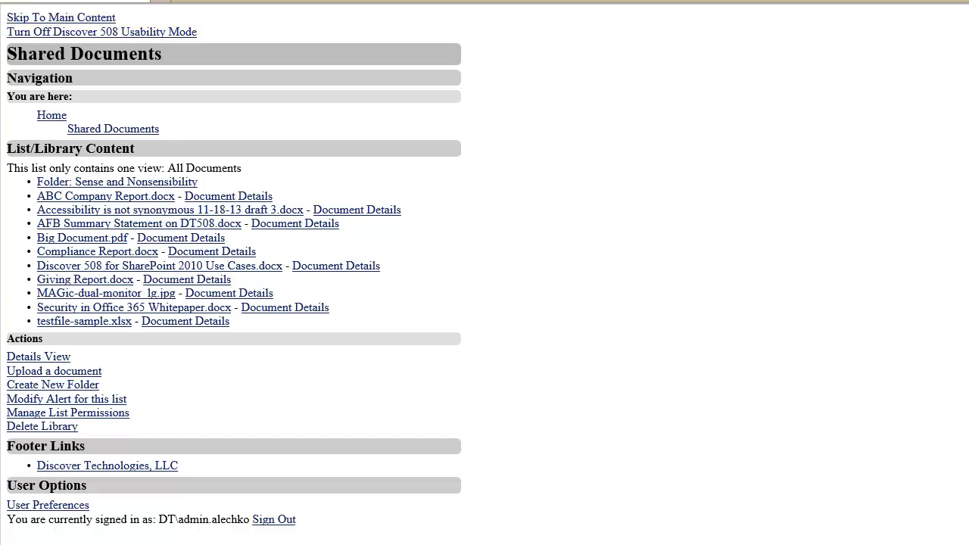
key("Tab")
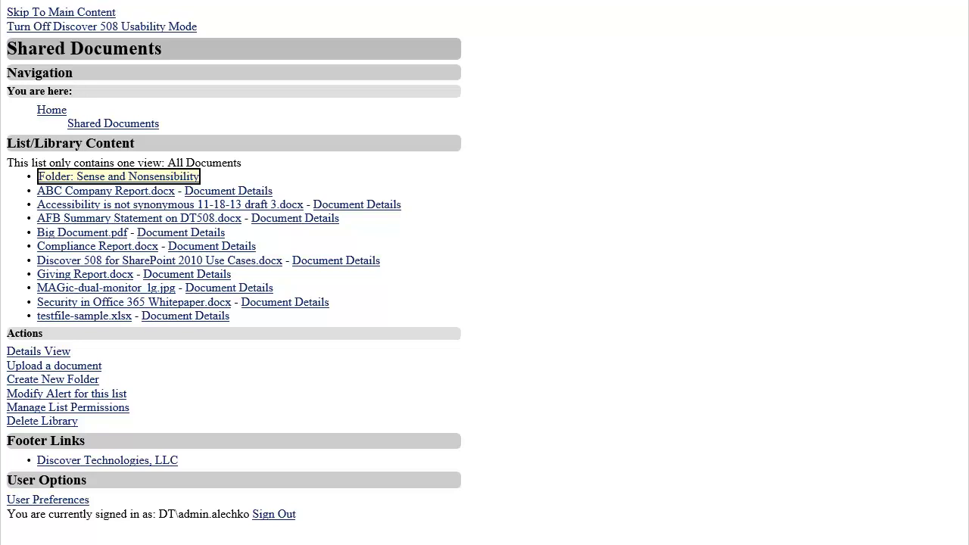
key("Tab")
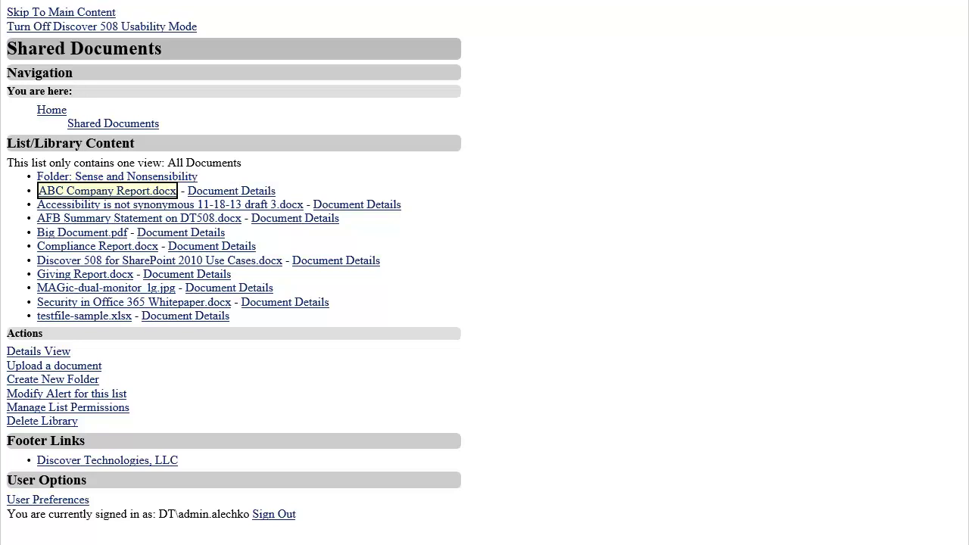
key("Return")
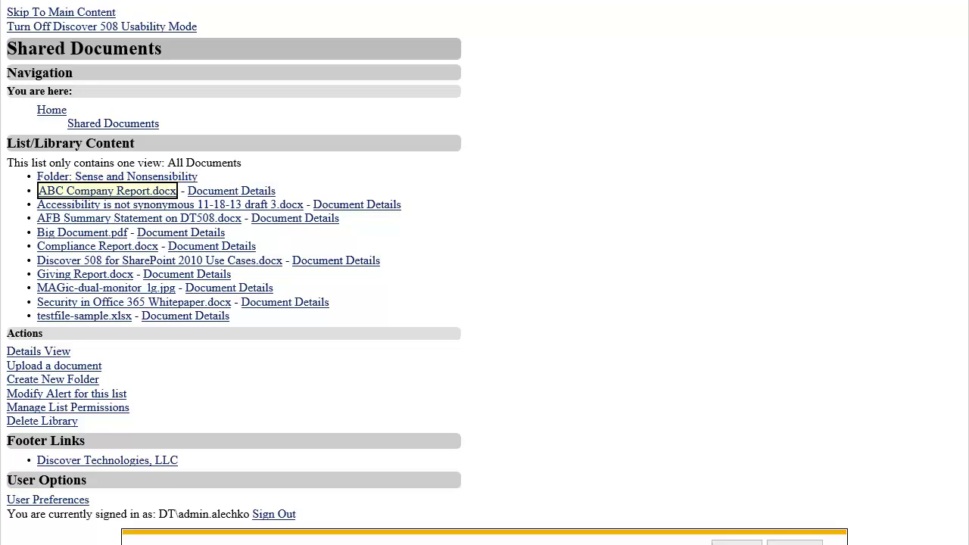
key("alt+n")
key("Tab")
key("shift+Tab")
key("Return")
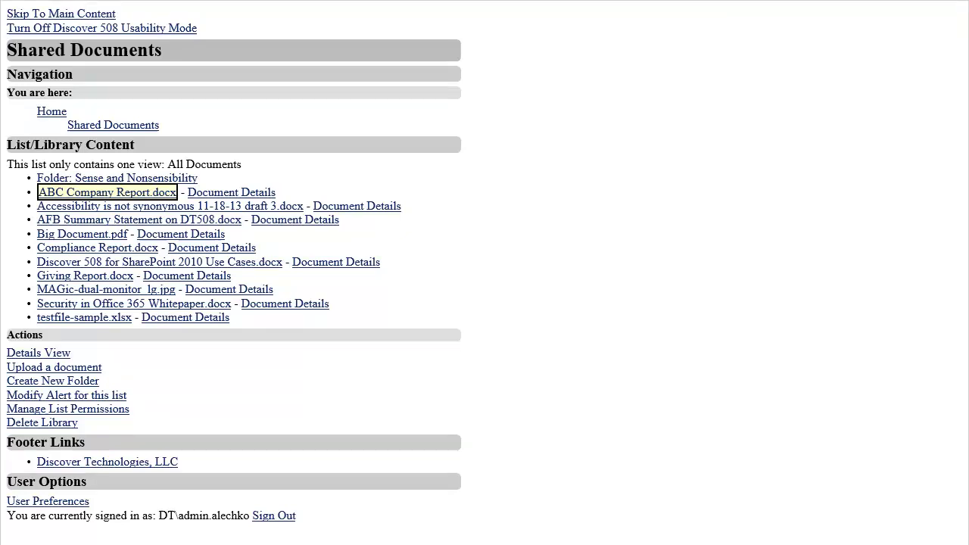
key("Tab")
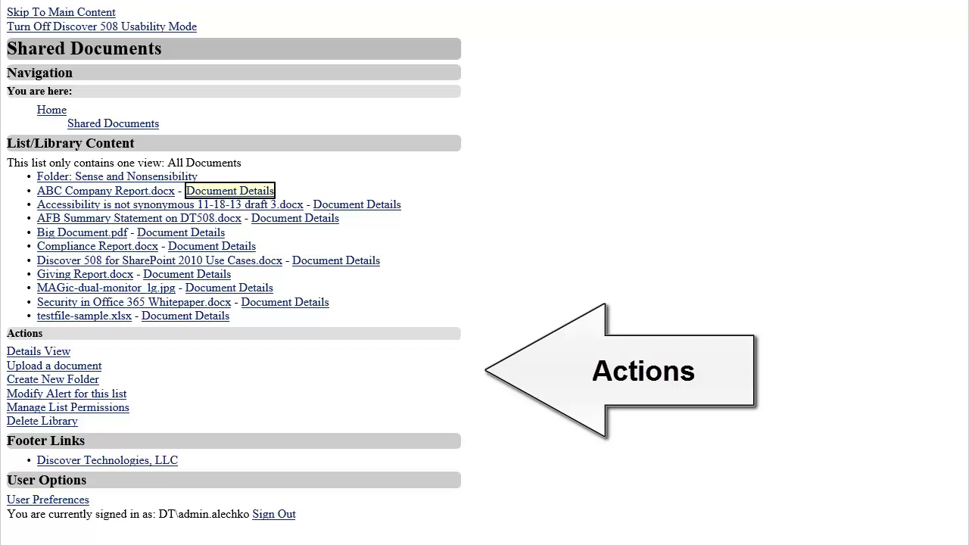
key("Tab")
key("Tab")
key("Tab")
key("Tab")
key("Tab")
key("Tab")
key("Tab")
key("Tab")
key("Tab")
key("Tab")
key("Tab")
key("Tab")
key("Tab")
key("Tab")
key("Tab")
key("Tab")
key("Tab")
key("Tab")
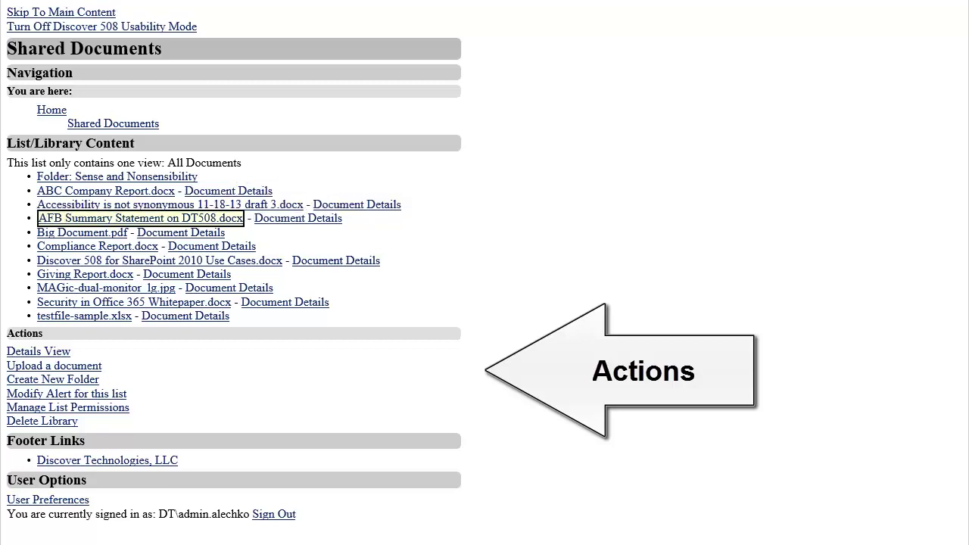
key("Tab")
key("Tab")
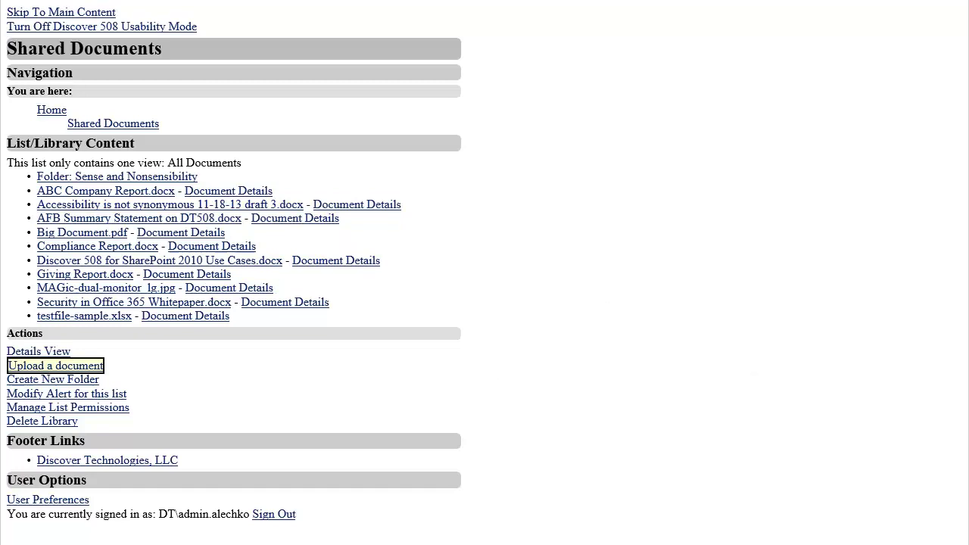
Step: Upload the Discover 508 Administration and Deployment Guide PDF to Shared Documents
key("Return")
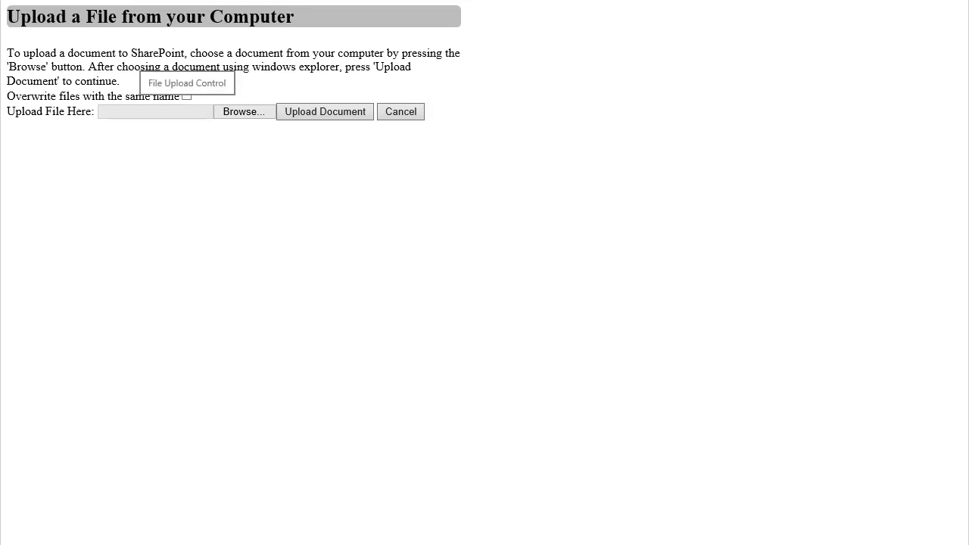
key("Return")
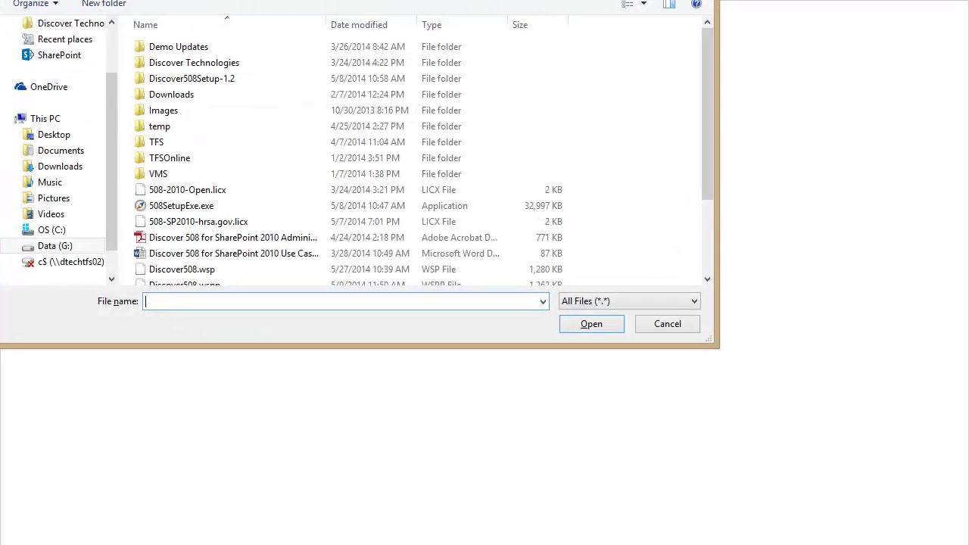
type("dis")
key("Down")
key("Return")
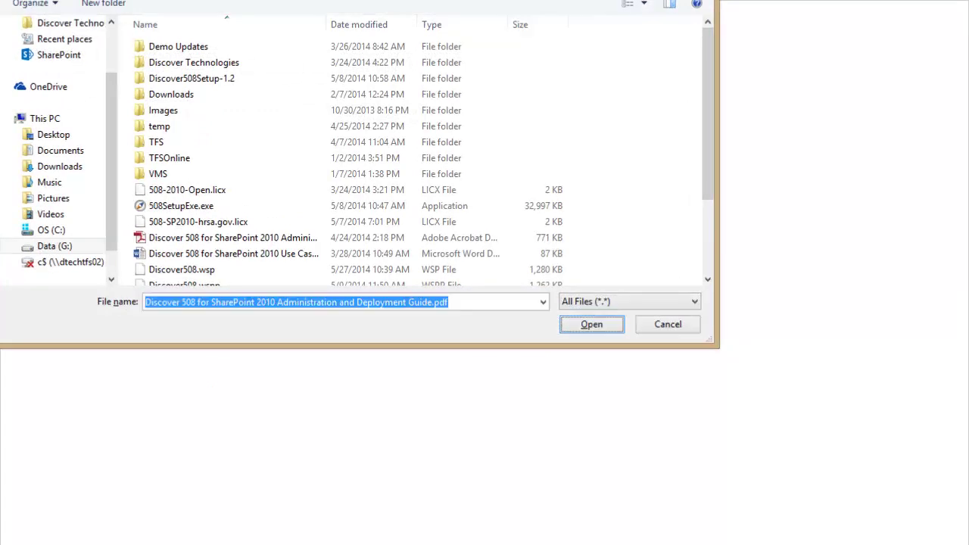
key("Return")
key("Tab")
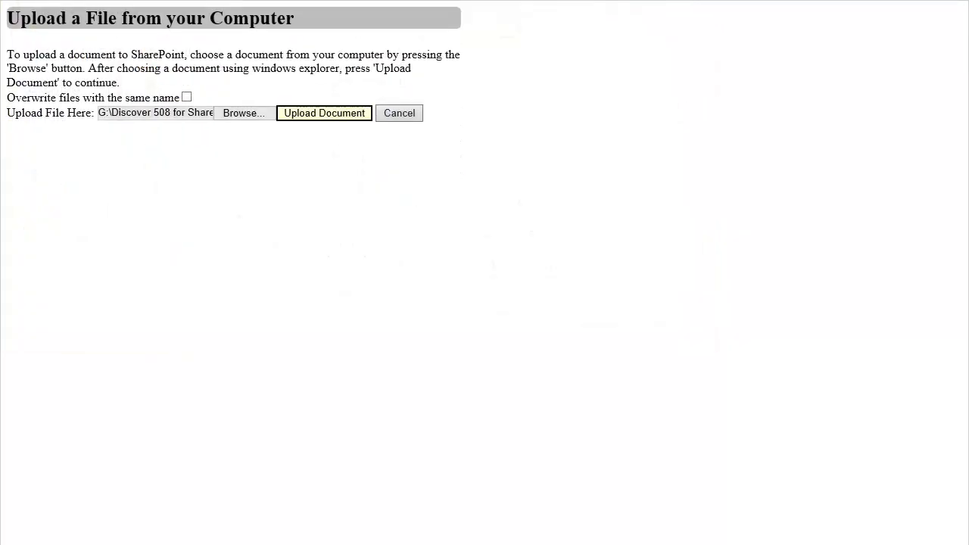
key("Return")
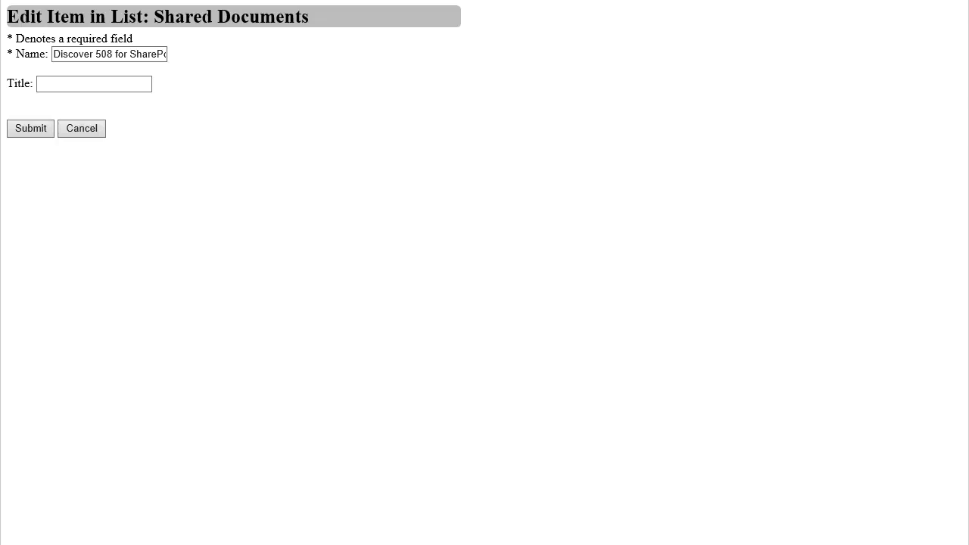
Step: Start entering the PDF's Title as 'Discover', fixing the misspelled 'Discvoer'
key("Tab")
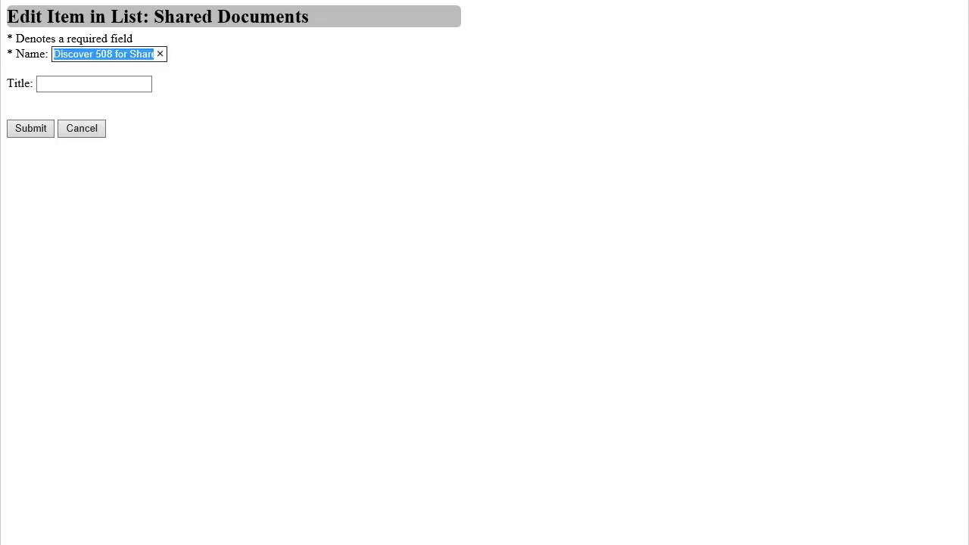
key("Tab")
type("D")
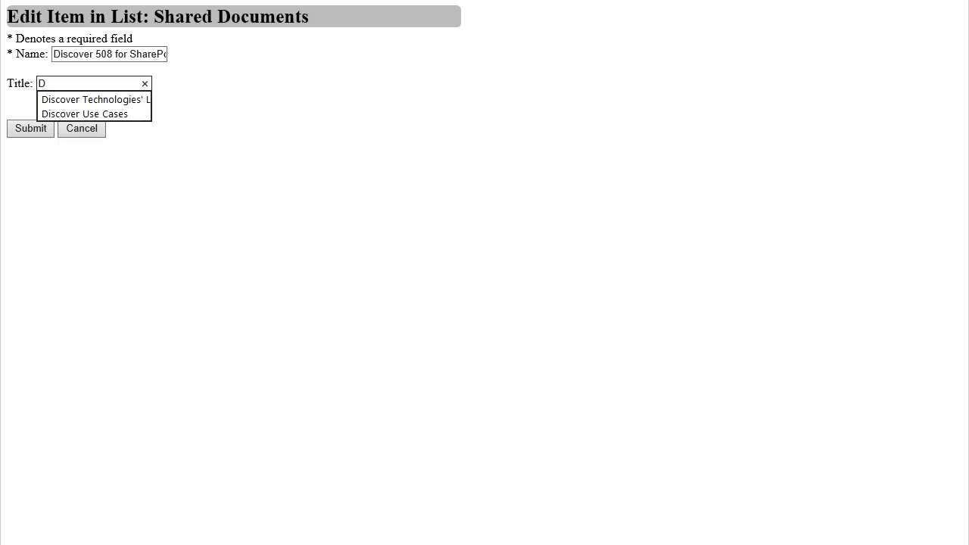
type("iscvoer")
key("BackSpace")
key("BackSpace")
key("BackSpace")
key("BackSpace")
key("BackSpace")
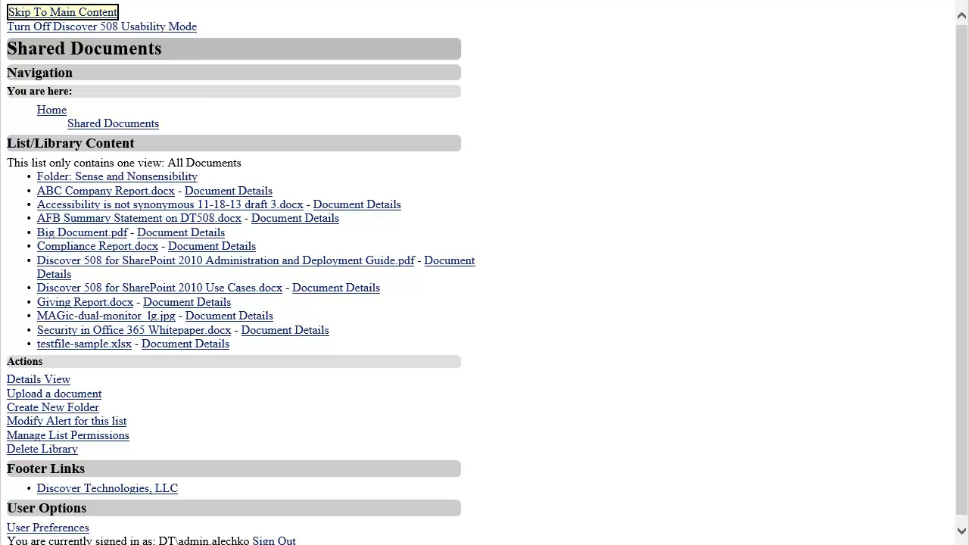
Step: Open the Administration Guide's details page and review its name and version history
left_click(82, 274)
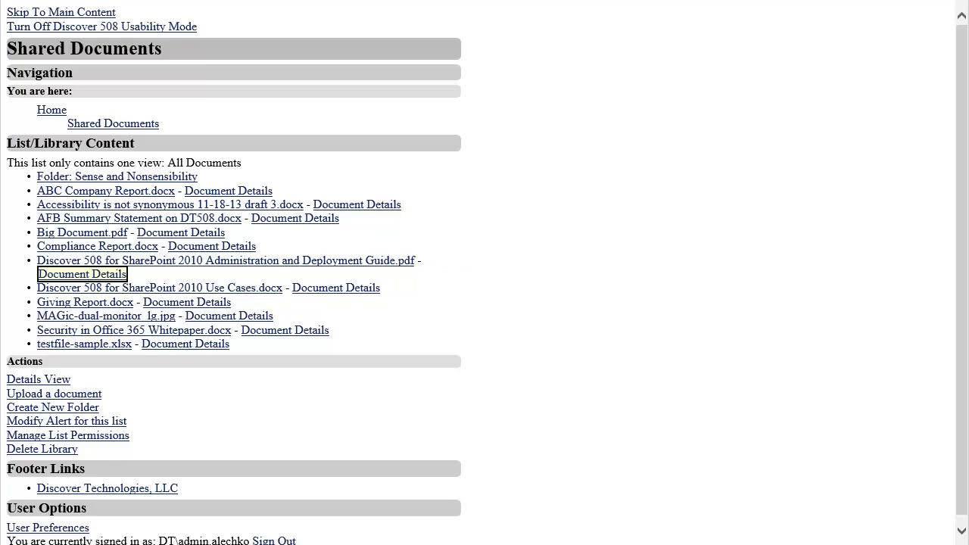
key("Return")
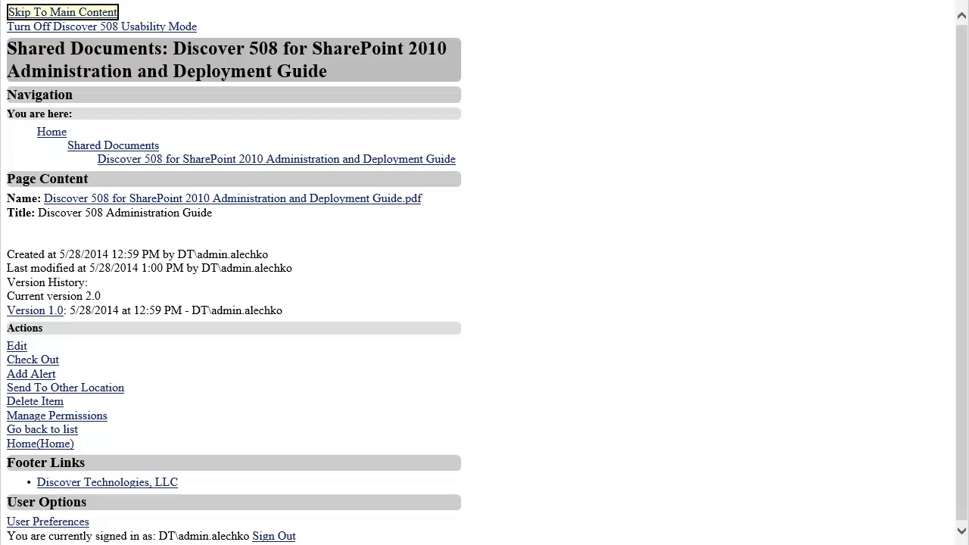
key("Tab")
key("Tab")
key("Tab")
key("Tab")
key("Tab")
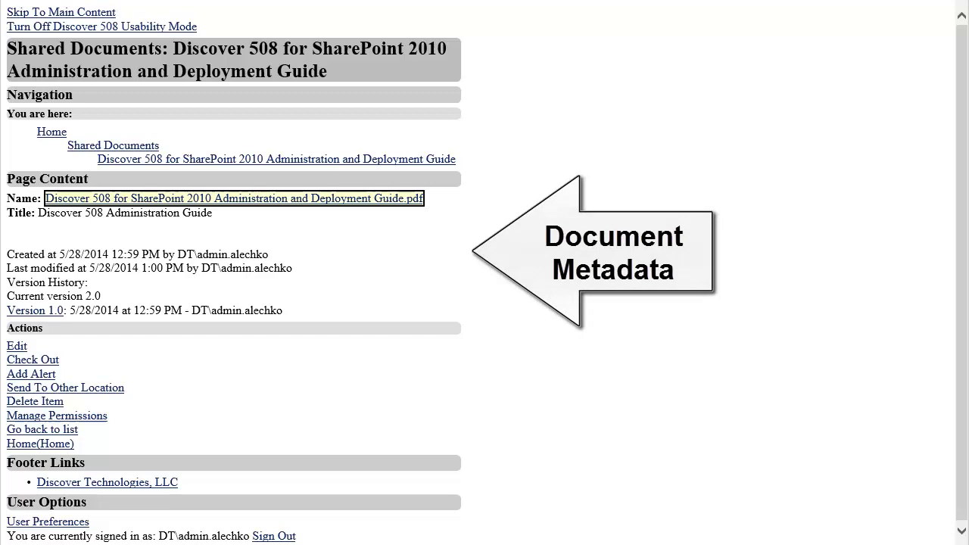
key("Tab")
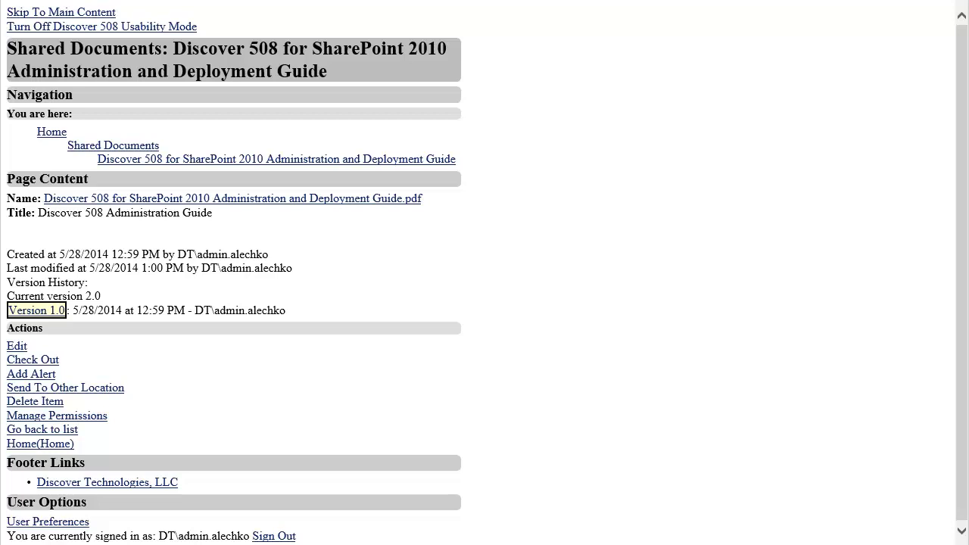
Step: Review the document actions: edit, check out, alert, send to, delete, manage permissions
left_click(18, 346)
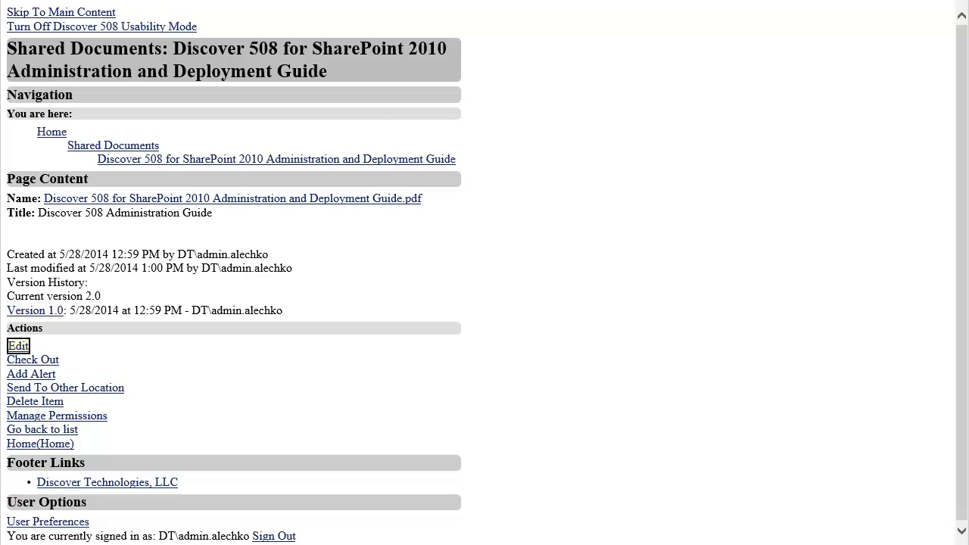
left_click(35, 360)
left_click(32, 374)
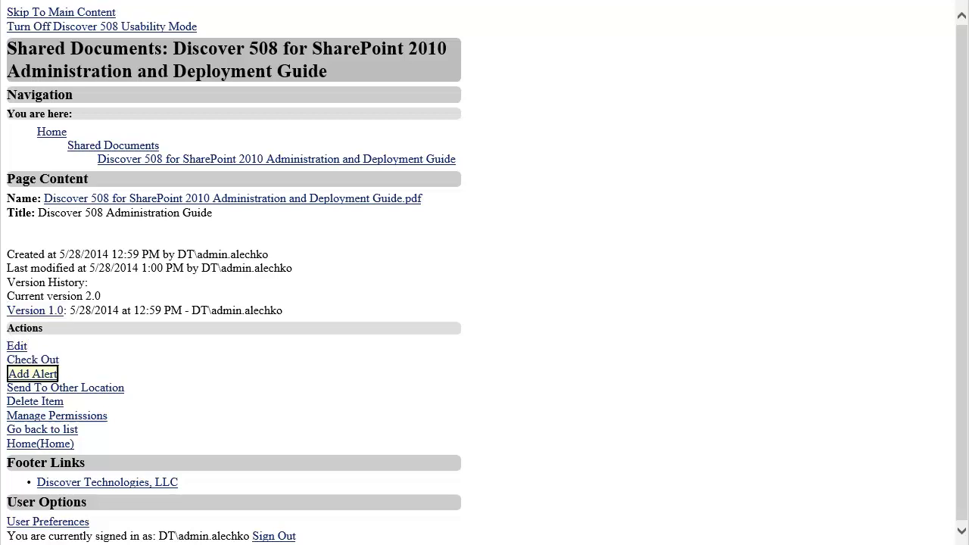
left_click(67, 387)
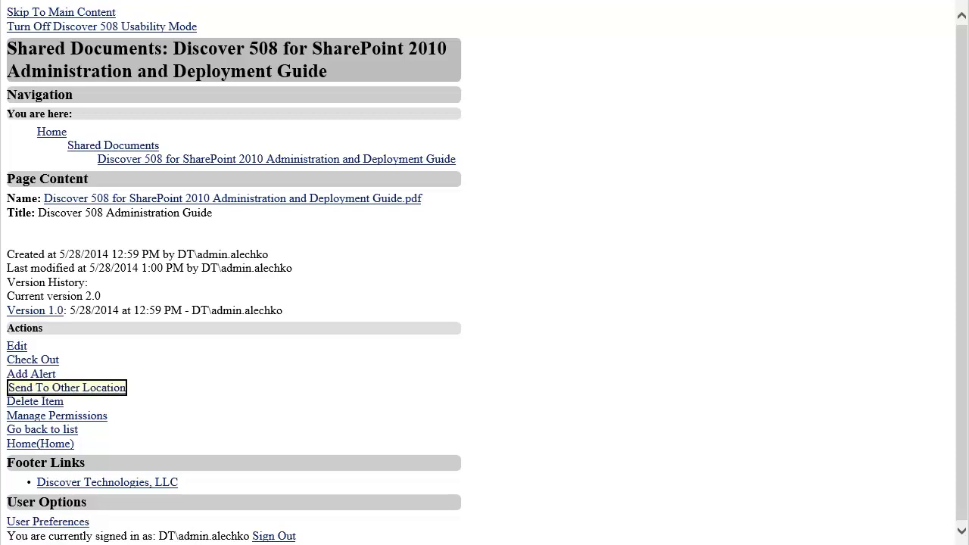
left_click(37, 402)
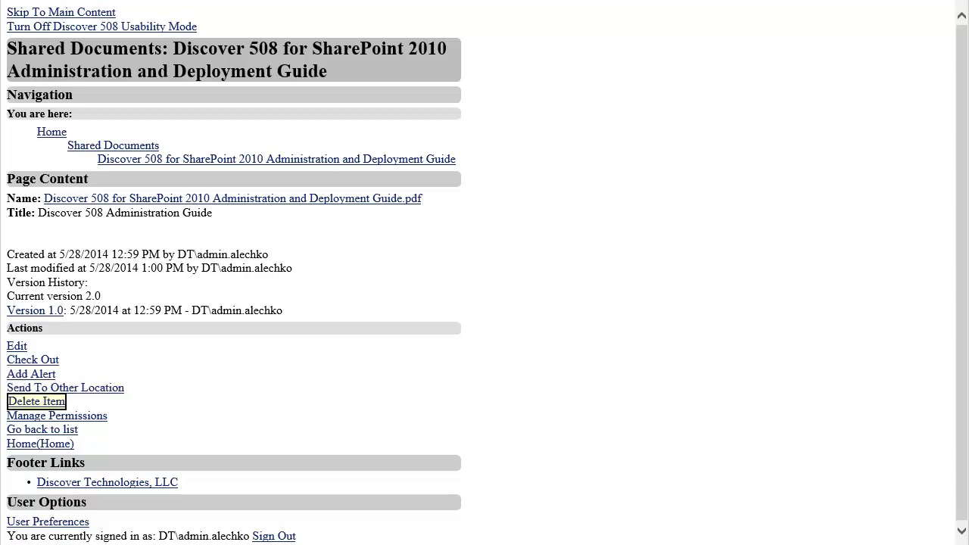
left_click(59, 415)
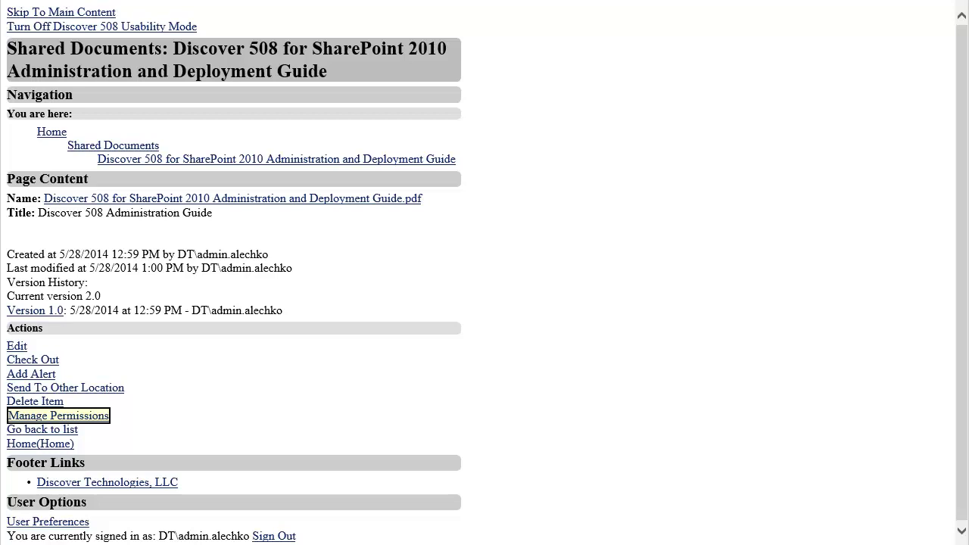
Step: Move back to the Check Out action for the Administration Guide PDF
key("shift+Tab")
key("shift+Tab")
key("shift+Tab")
key("shift+Tab")
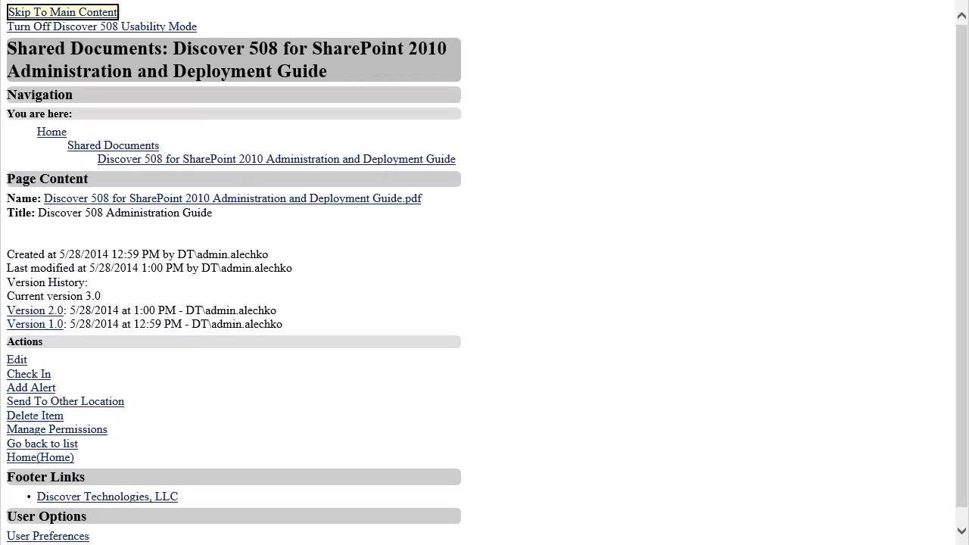
Step: Check the Administration Guide PDF back in and return to its details page
key("Tab")
key("Tab")
key("Tab")
key("Tab")
key("Tab")
key("Tab")
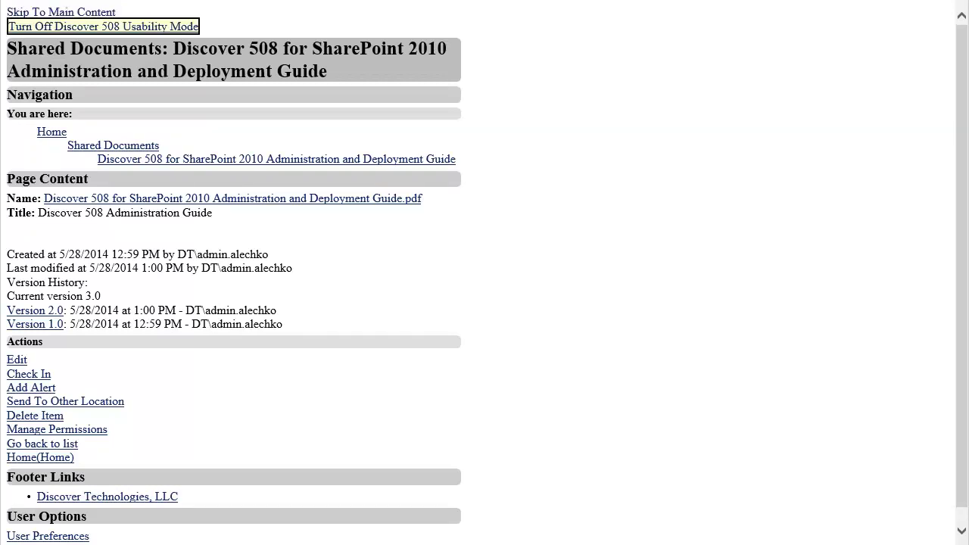
key("Tab")
key("Tab")
key("Tab")
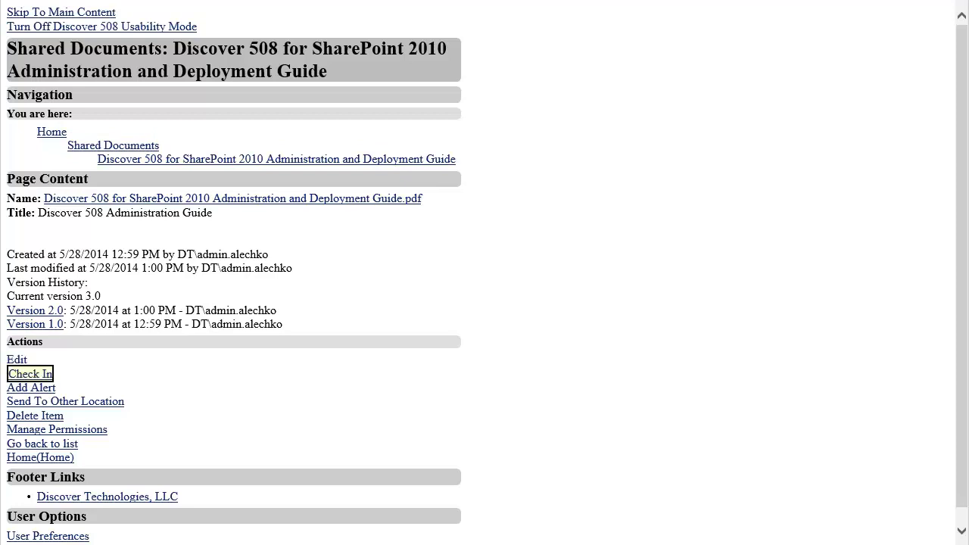
key("Return")
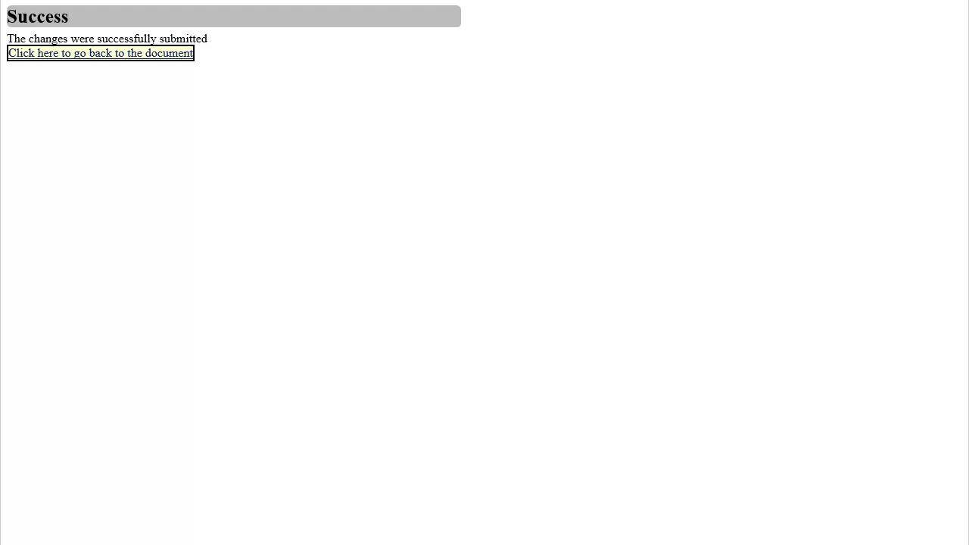
key("Return")
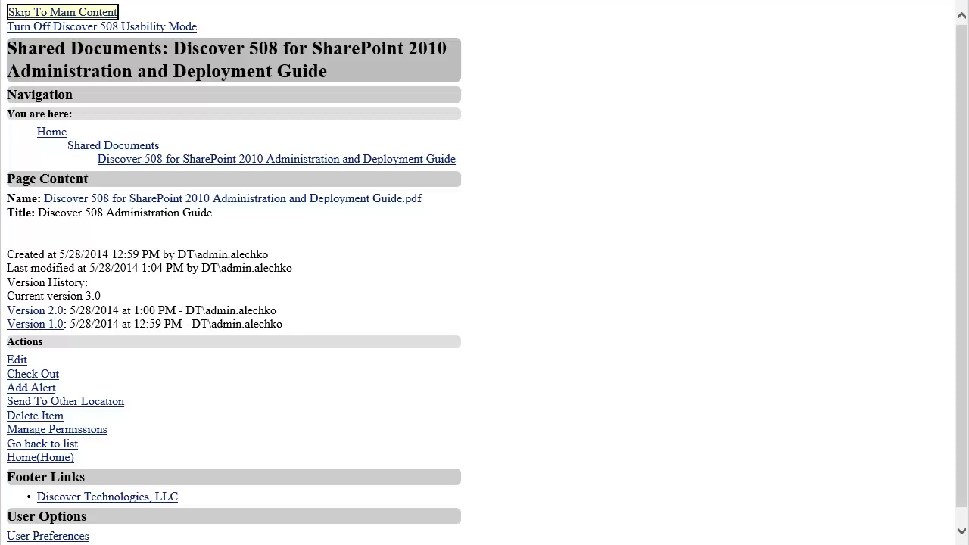
Step: Go back to the site home page and open the Calendar list from its web part
key("Tab")
key("Tab")
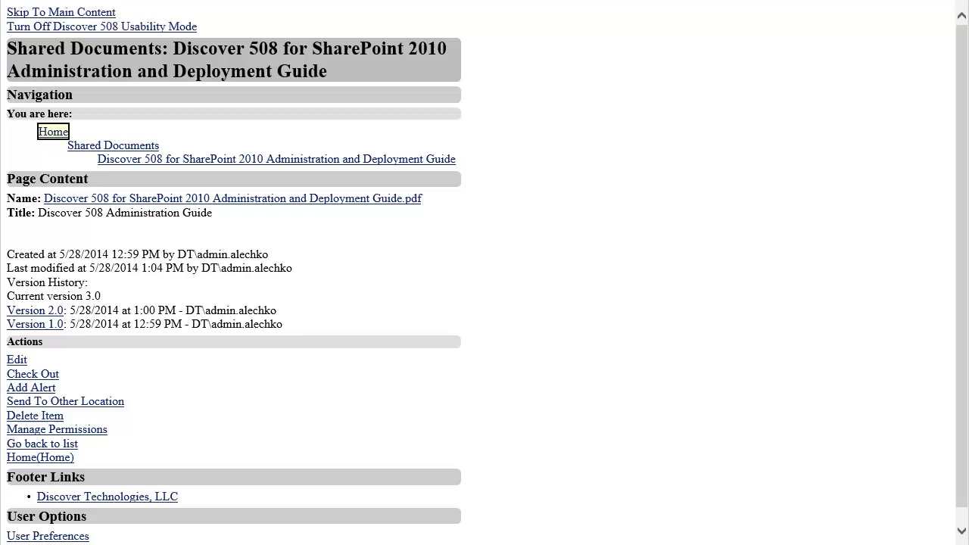
key("Return")
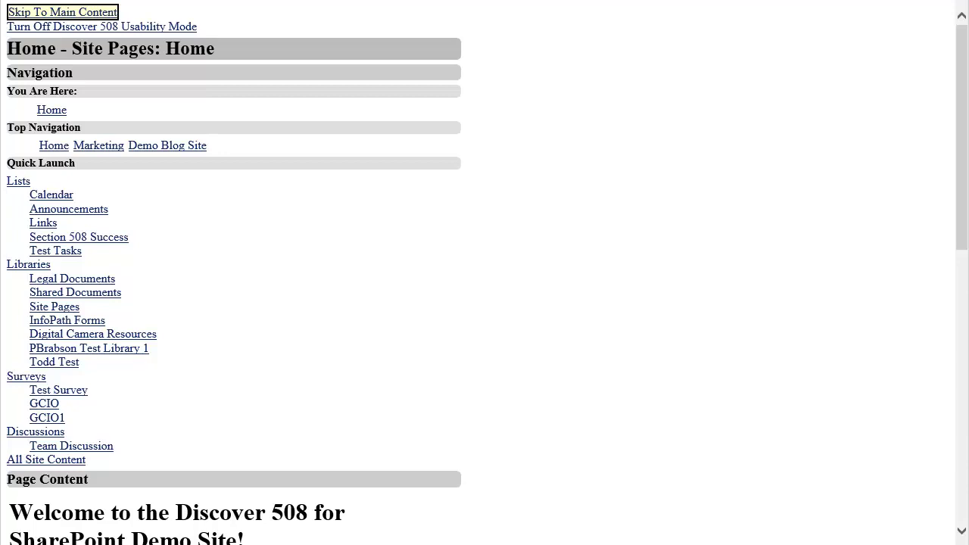
key("Return")
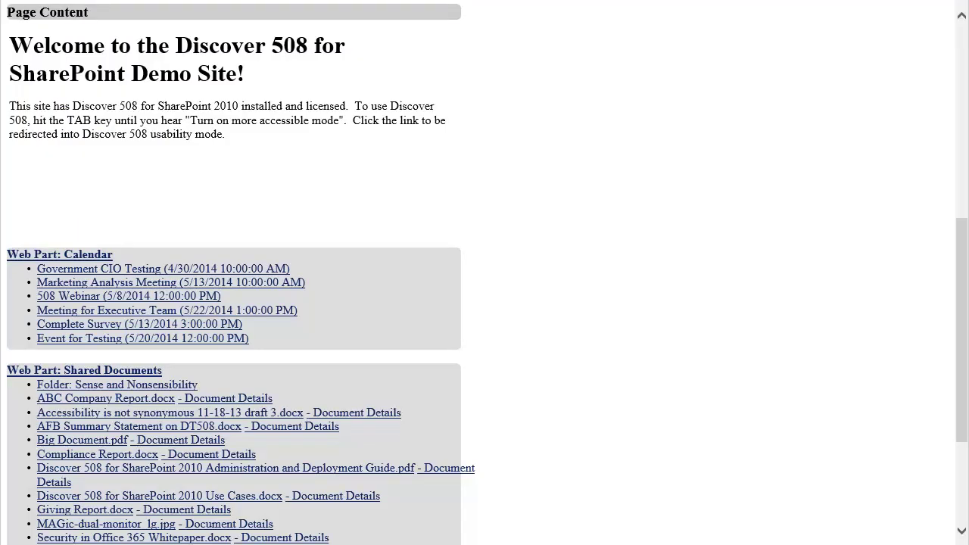
key("Tab")
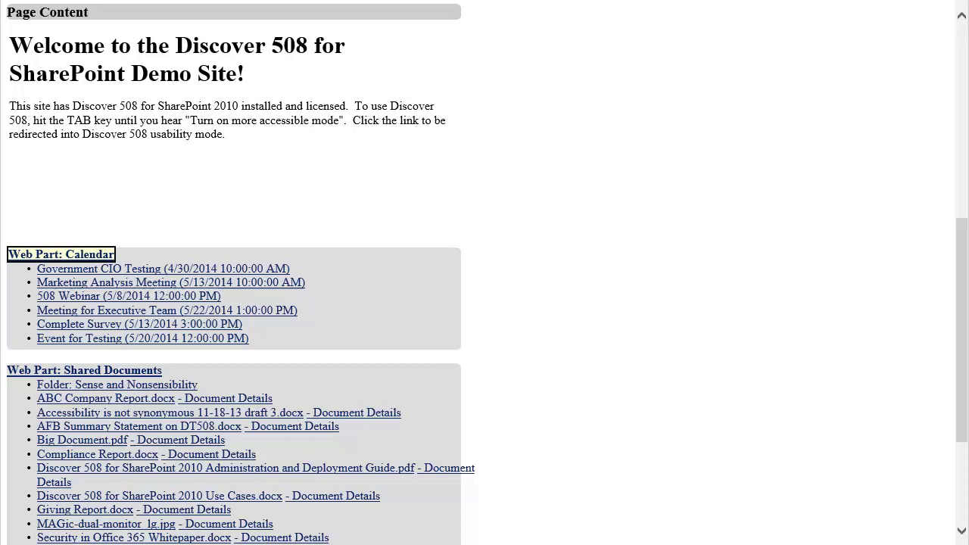
key("Return")
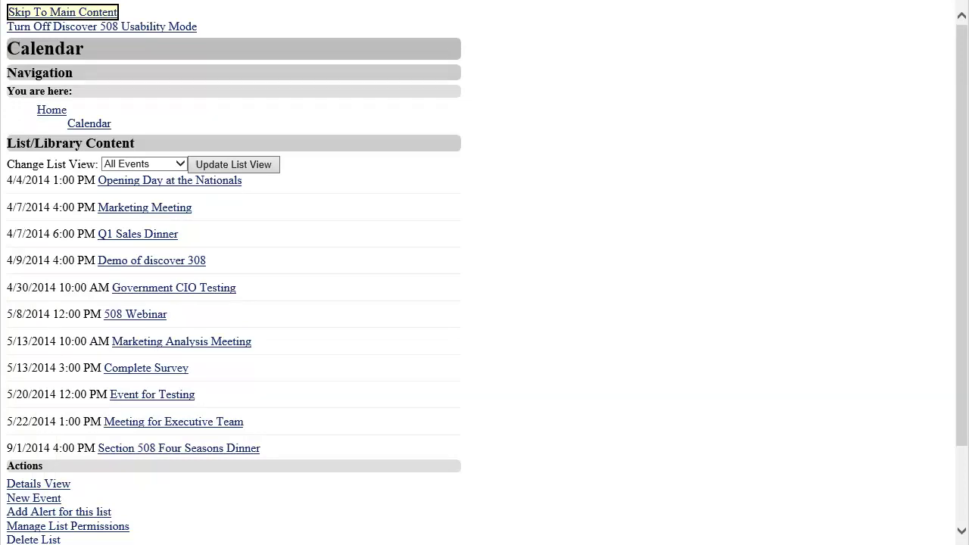
Step: Switch the calendar to the Current Events view
key("Tab")
key("Tab")
key("Tab")
key("Down")
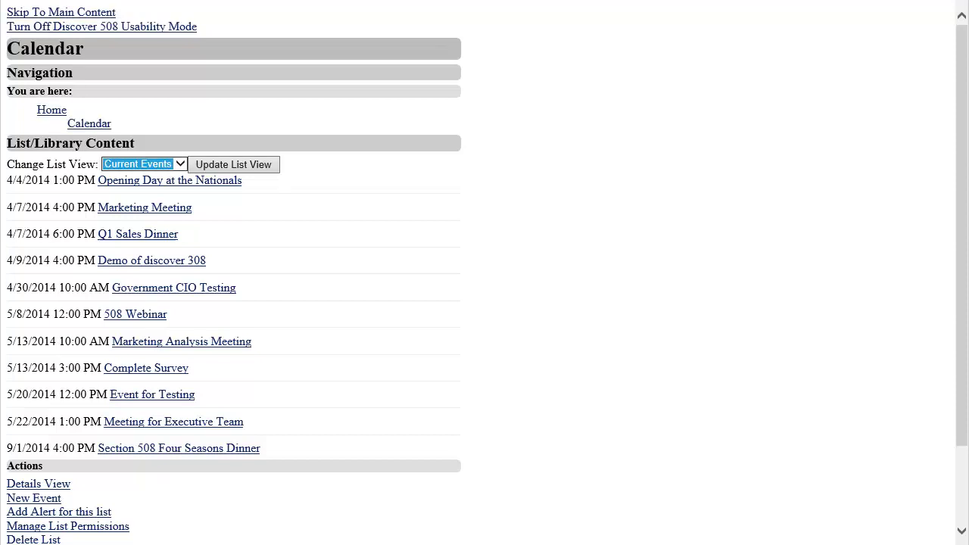
key("Tab")
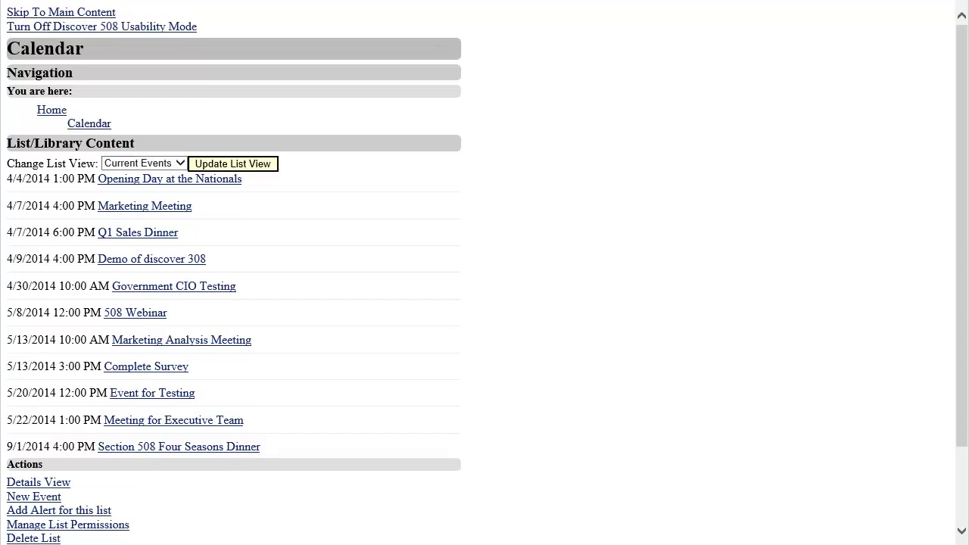
key("Return")
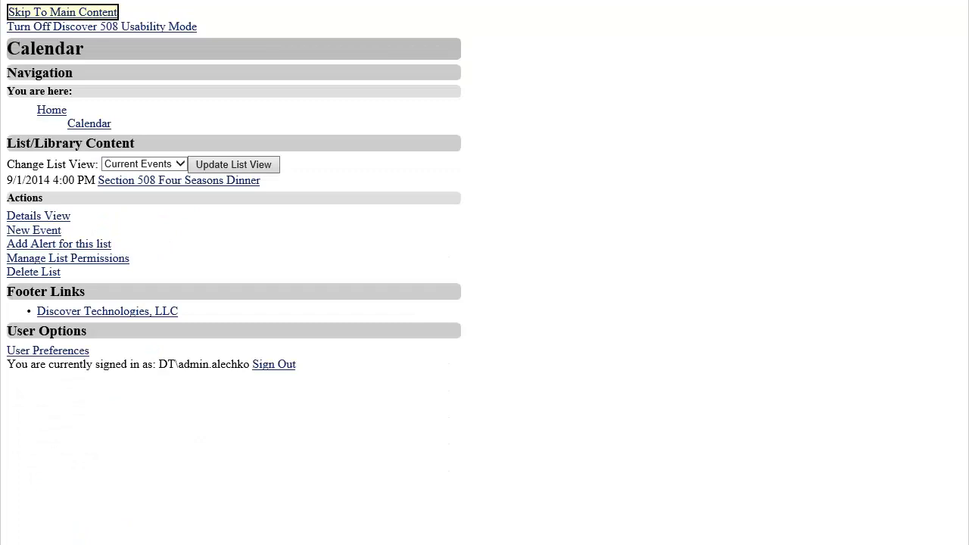
Step: Move through the calendar page toward the New Event action
key("Tab")
key("Tab")
key("Tab")
key("Tab")
key("Tab")
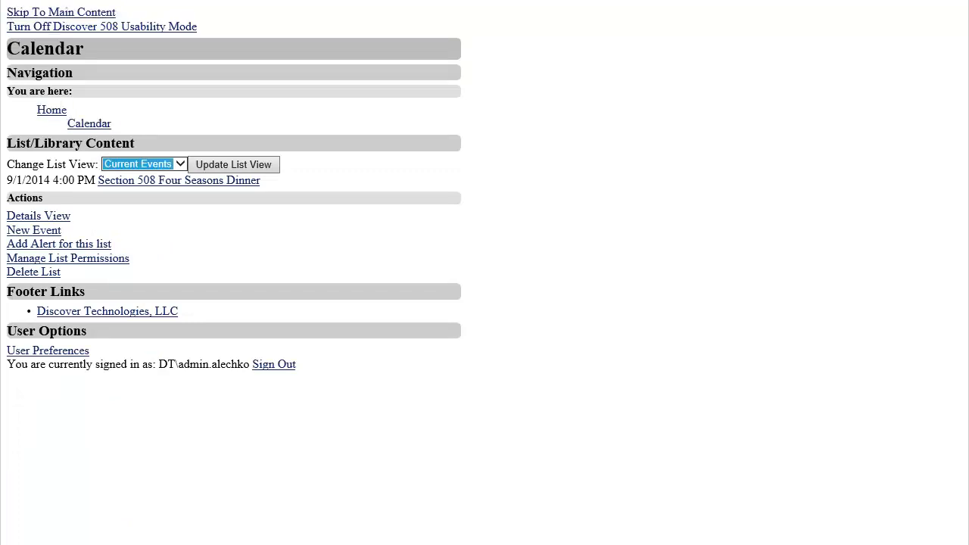
key("Tab")
key("Tab")
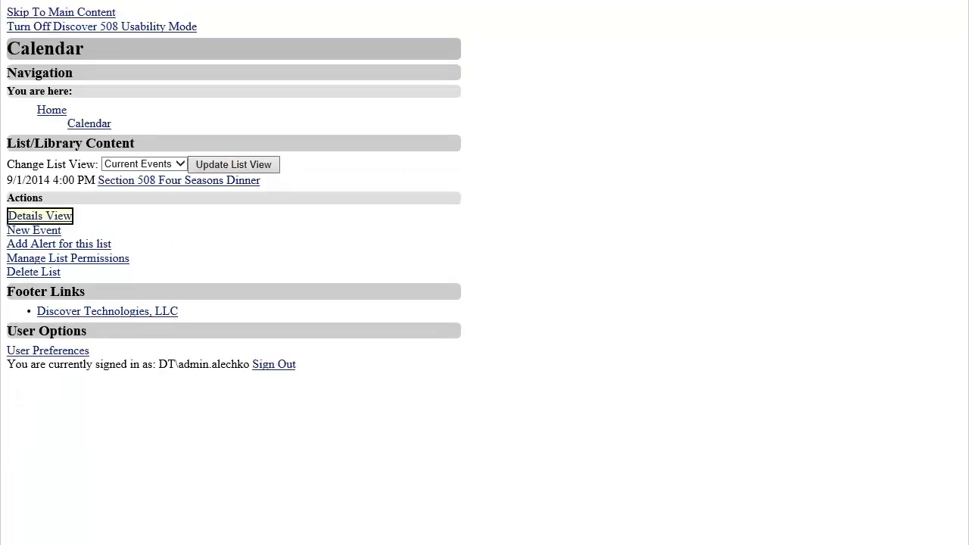
key("Tab")
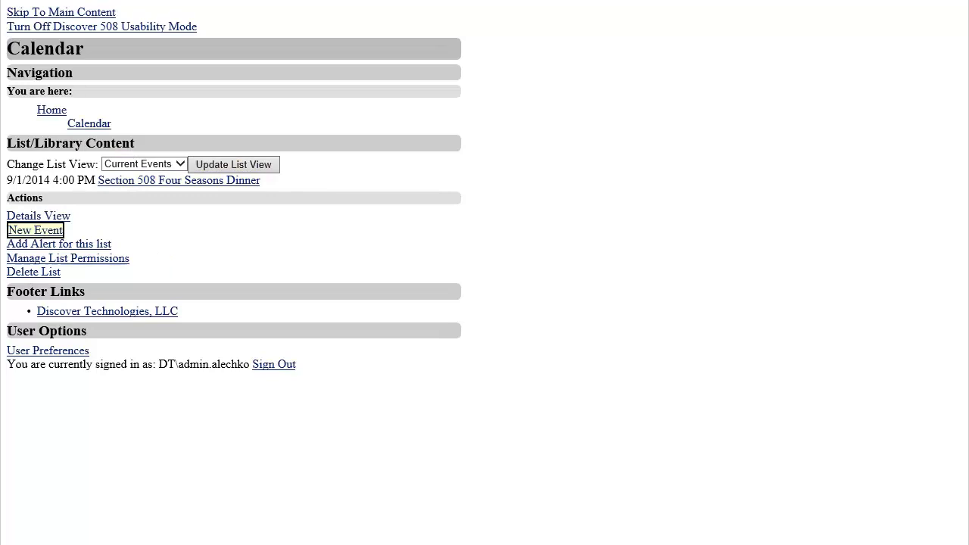
Step: Create a 'Lunch Meeting' event at 01:00 PM described as 'Lunch with some coworkers'
key("Return")
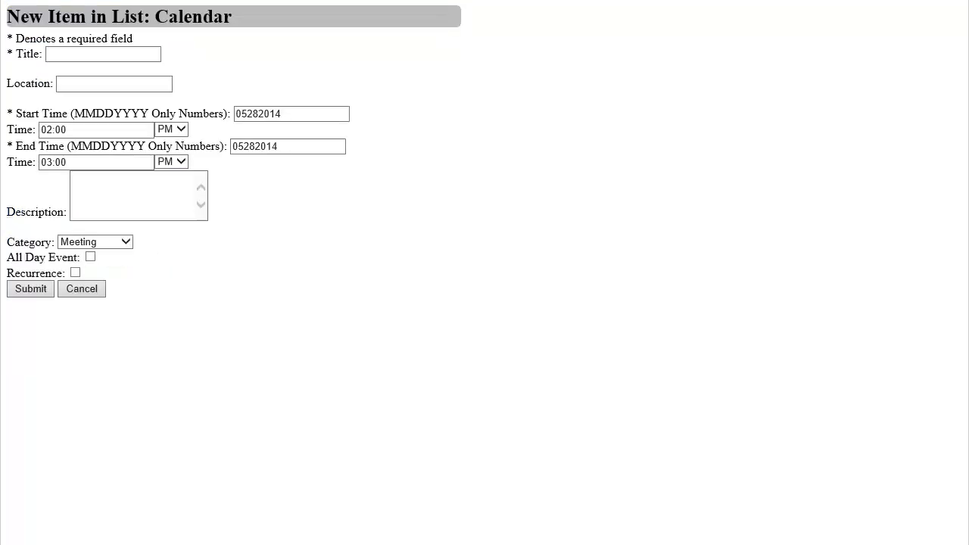
left_click(103, 54)
type("Lunch Meeting")
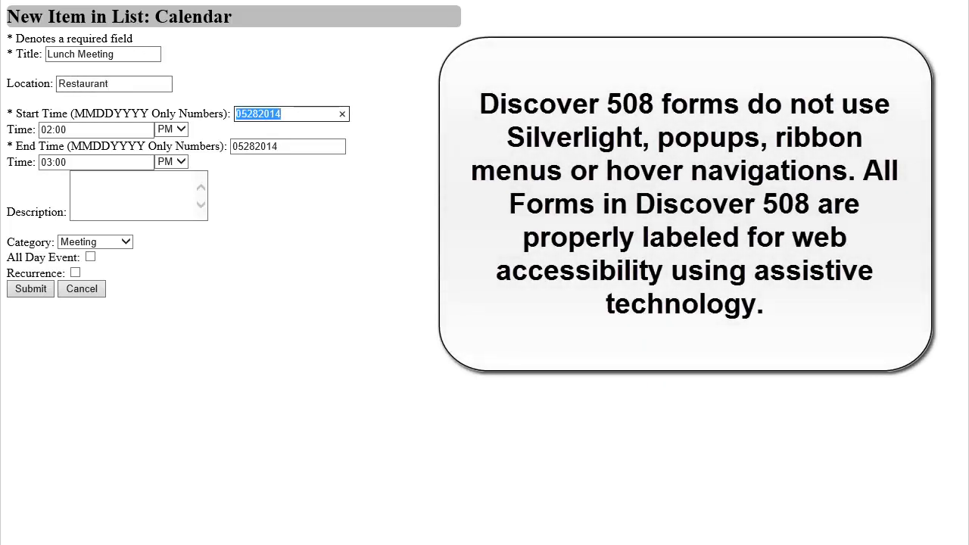
key("Tab")
type("1")
key("BackSpace")
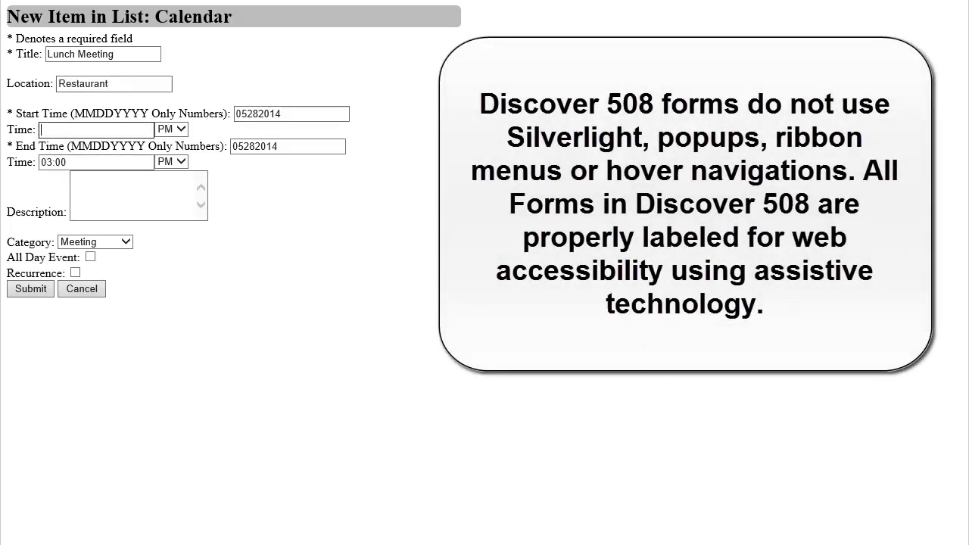
type("01:00")
key("Tab")
key("Tab")
key("Tab")
key("Tab")
key("Tab")
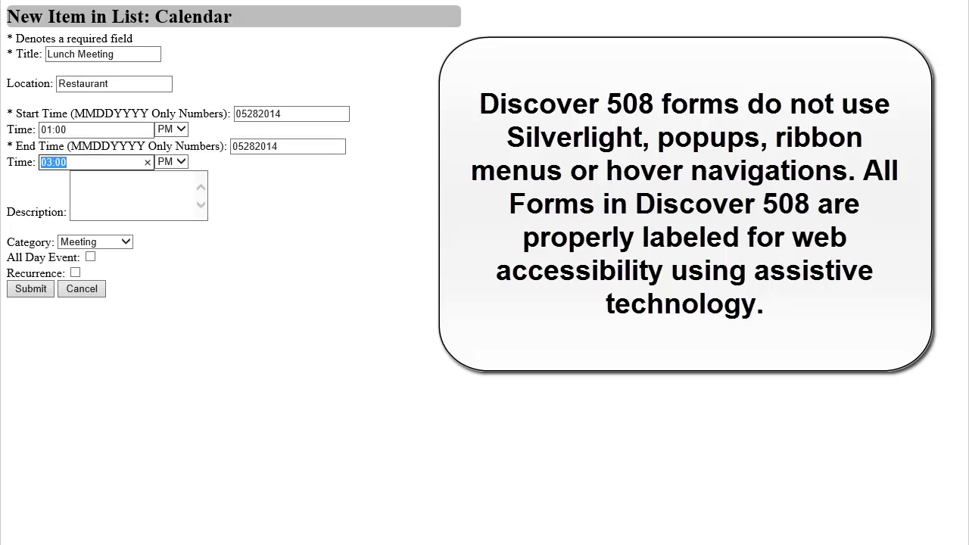
type("Lunch with")
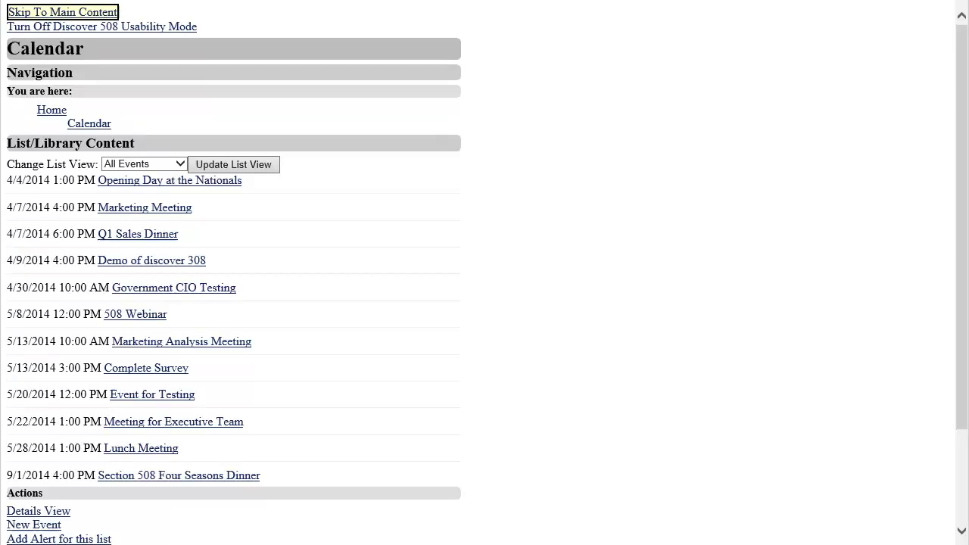
Step: Open the Lunch Meeting event, choose Delete Item, and confirm sending it to the recycle bin
key("Tab")
key("Tab")
key("Tab")
key("Tab")
key("Tab")
key("Tab")
key("Tab")
key("Tab")
key("Tab")
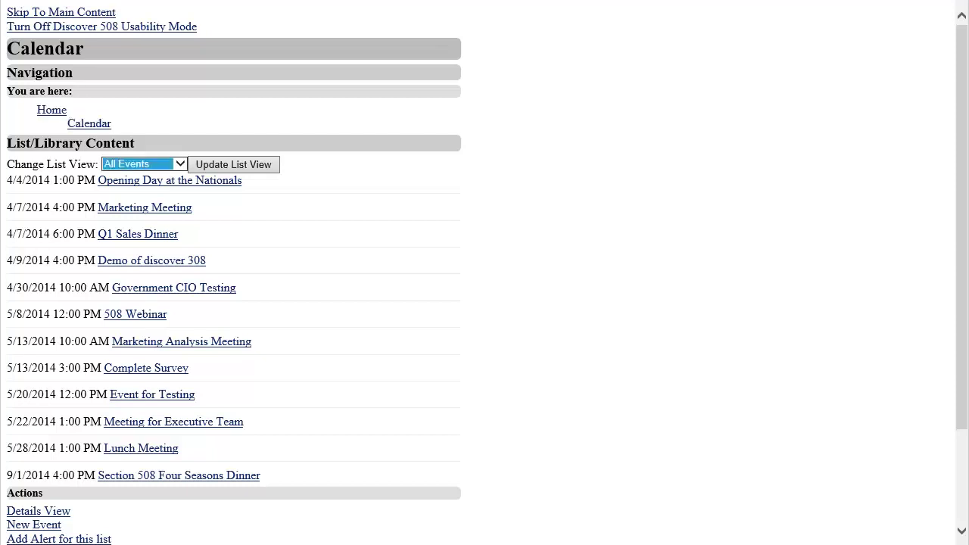
key("Tab")
key("Tab")
key("Tab")
key("Tab")
key("Tab")
key("Tab")
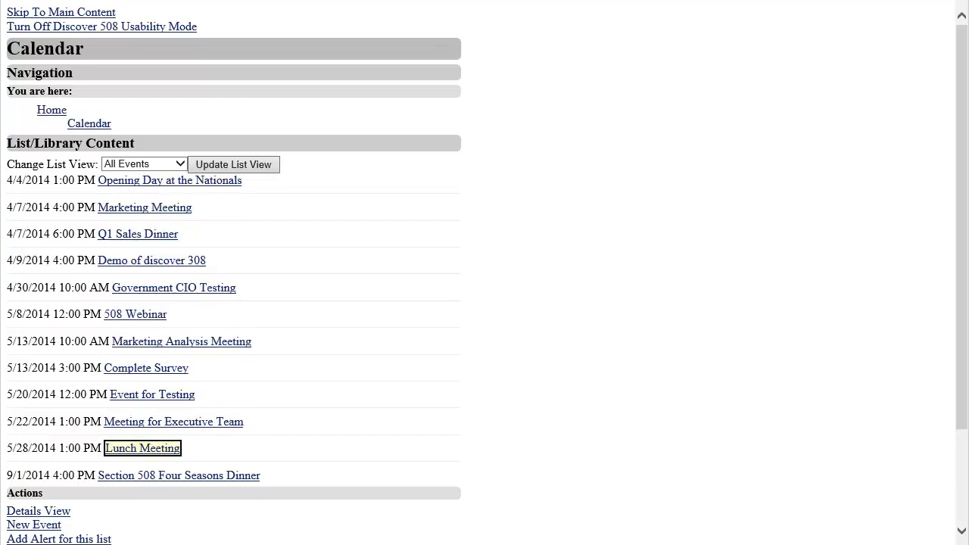
key("Return")
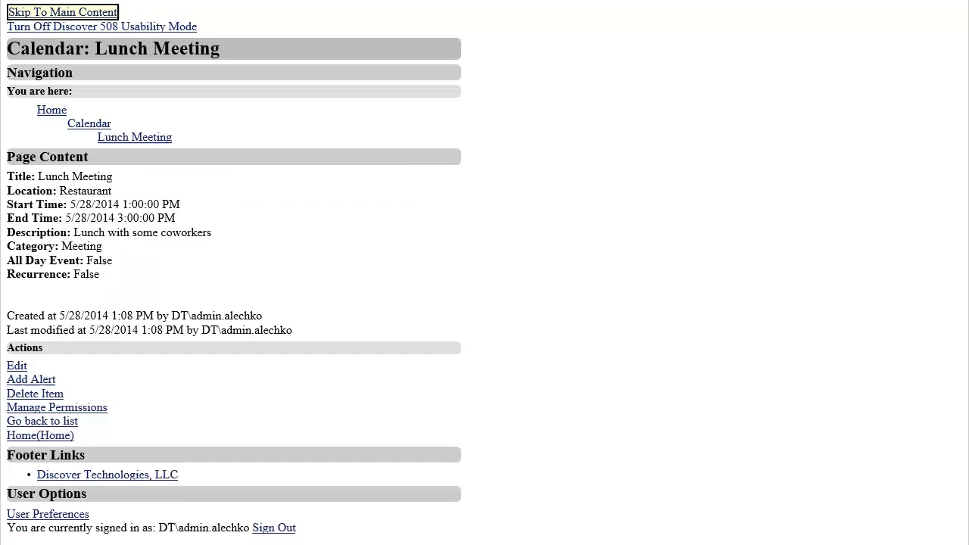
key("Tab")
key("Tab")
key("Tab")
key("Tab")
key("Tab")
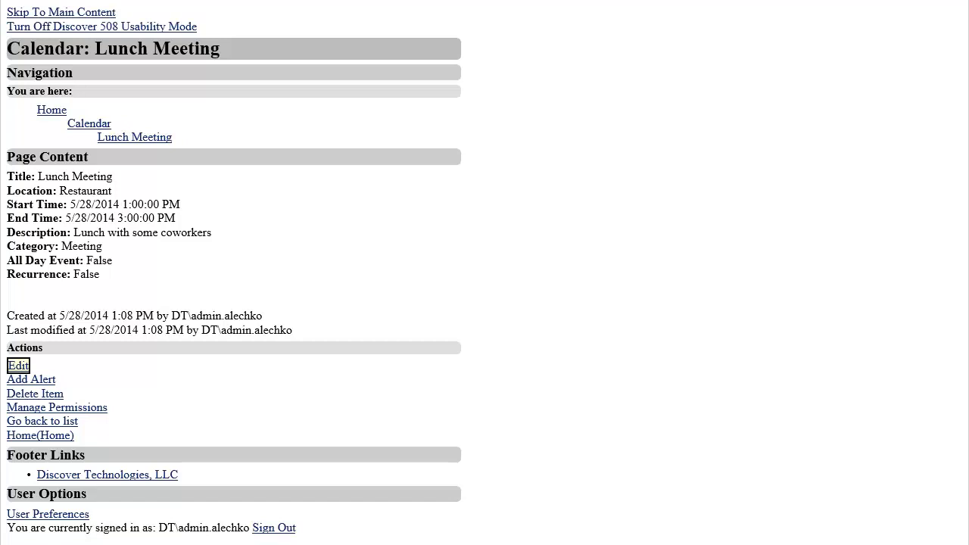
key("Tab")
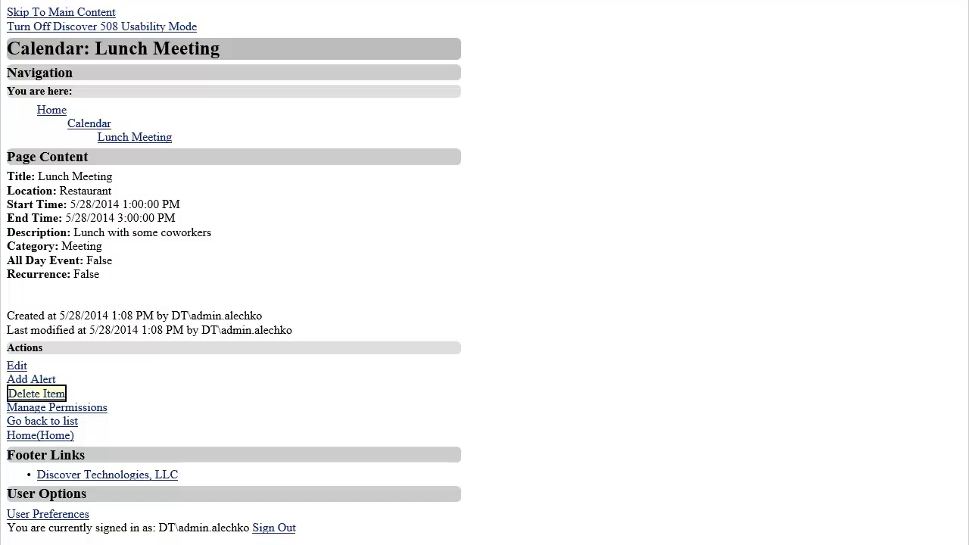
key("Return")
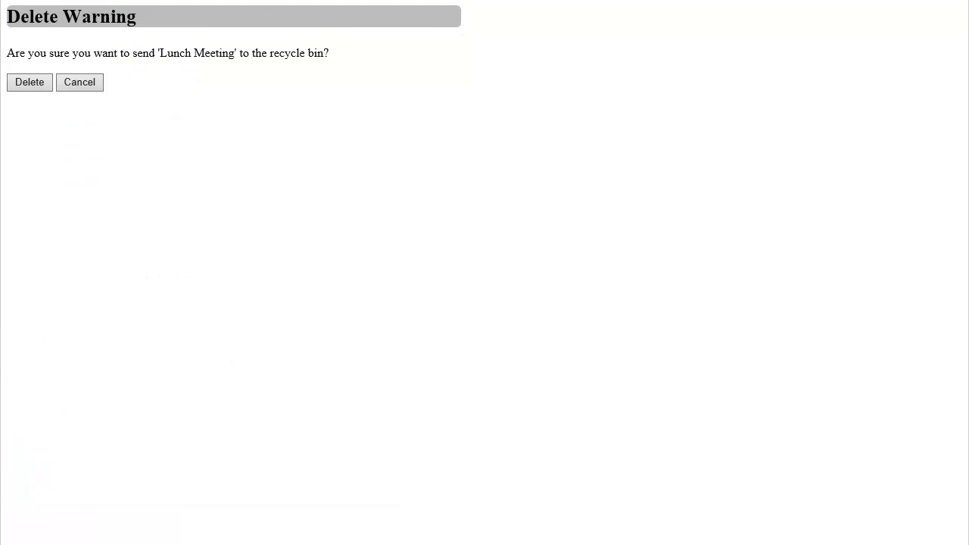
key("Tab")
key("Return")
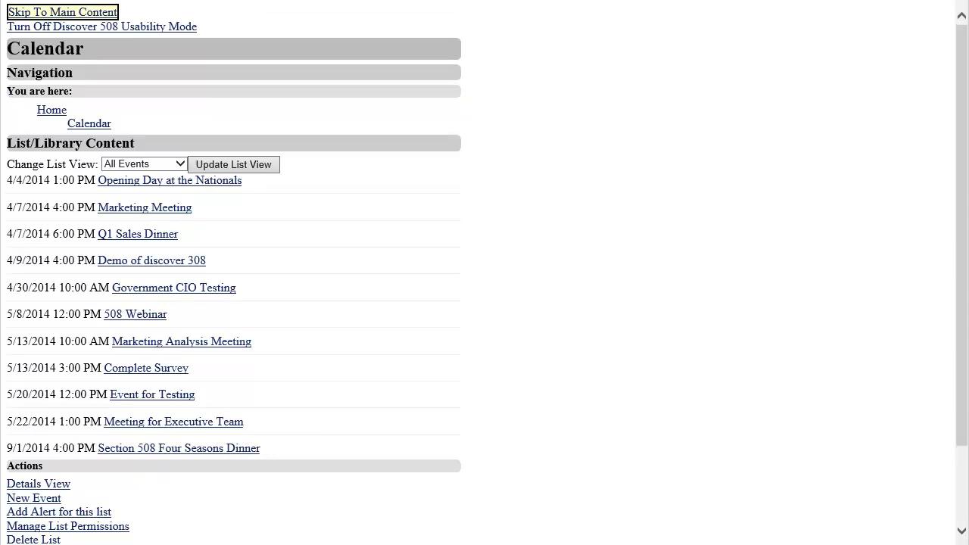
Step: Return to the site's Home page through the Home breadcrumb
key("Tab")
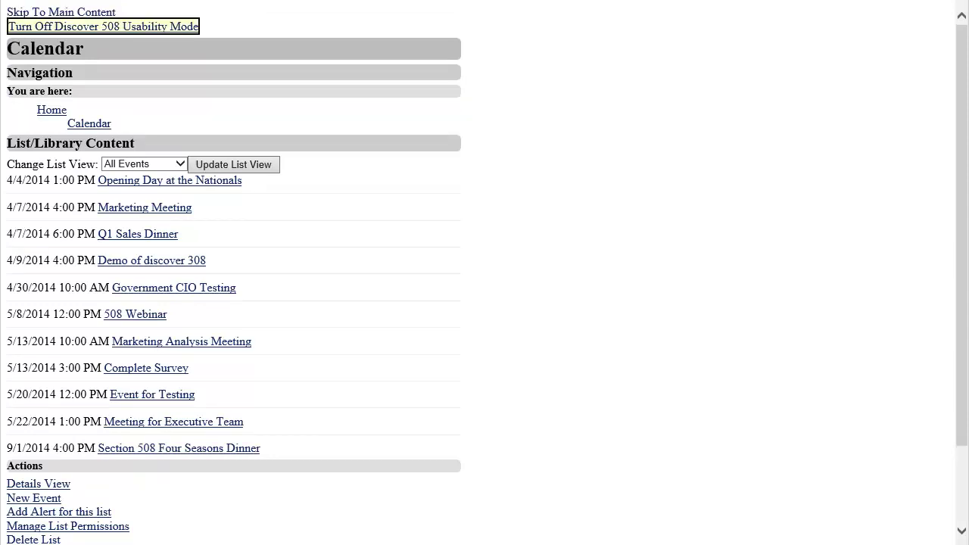
key("Tab")
key("Return")
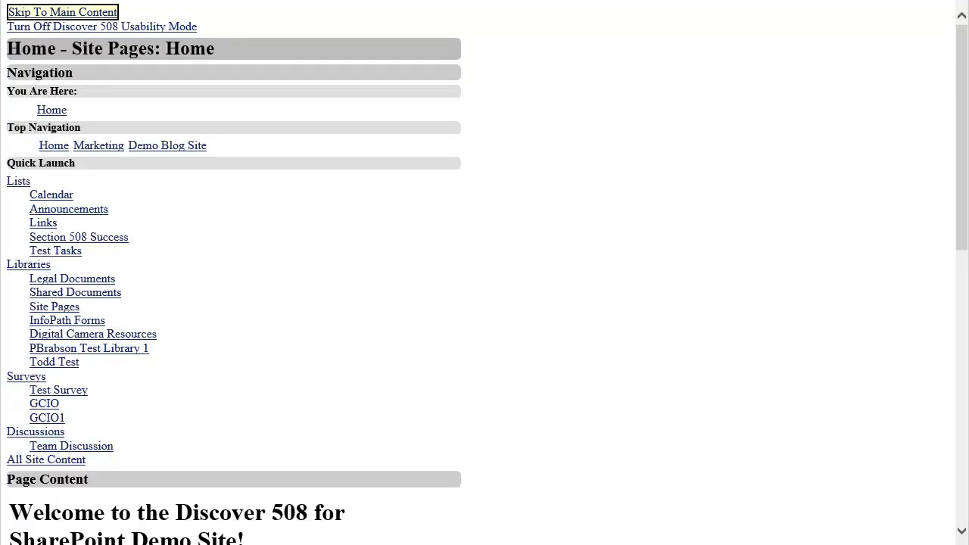
Step: Open the All Site Content page from the Quick Launch
key("Tab")
key("Tab")
key("Tab")
key("Tab")
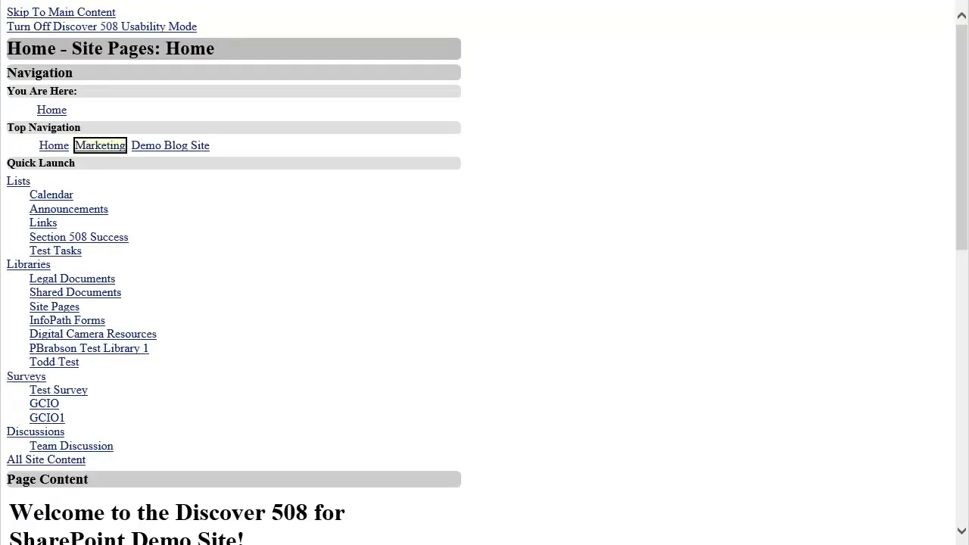
key("Tab")
key("Tab")
key("Tab")
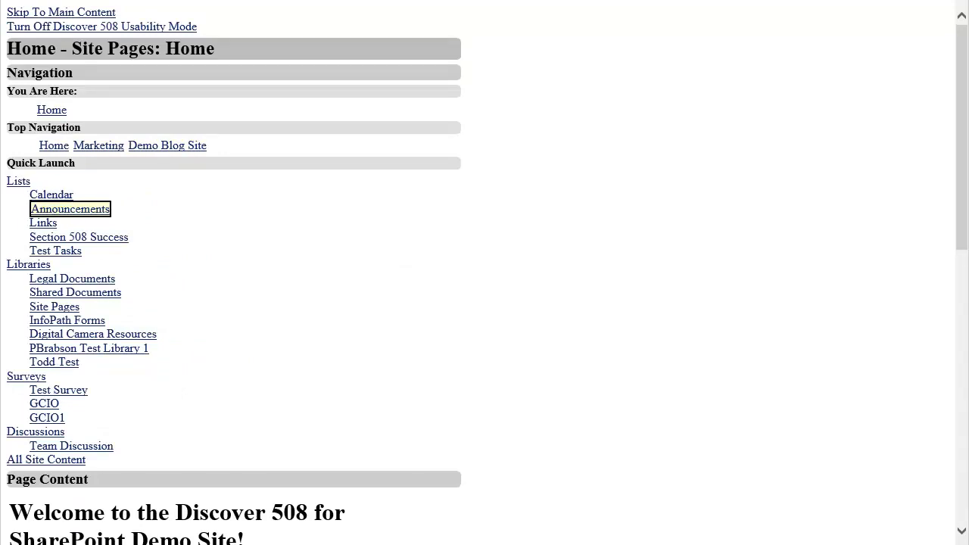
key("Tab")
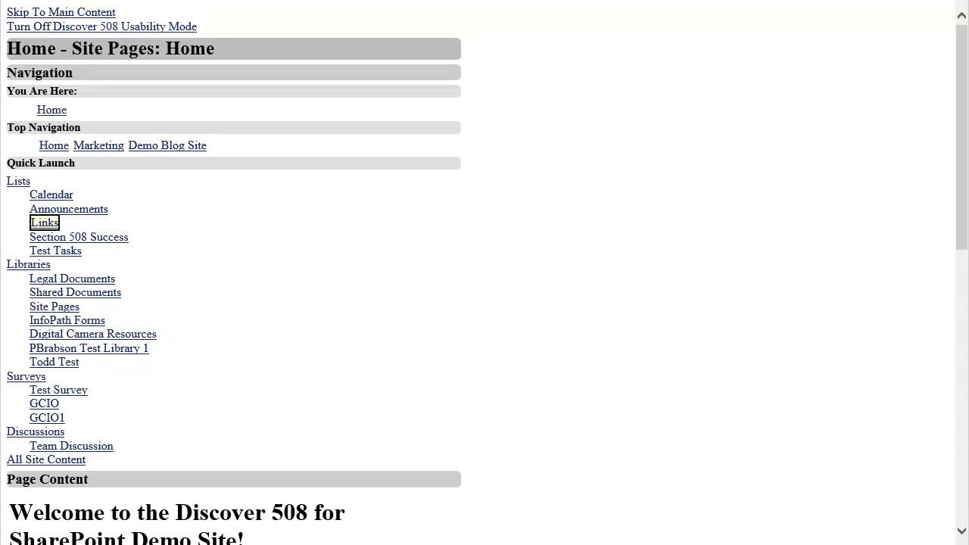
key("Tab")
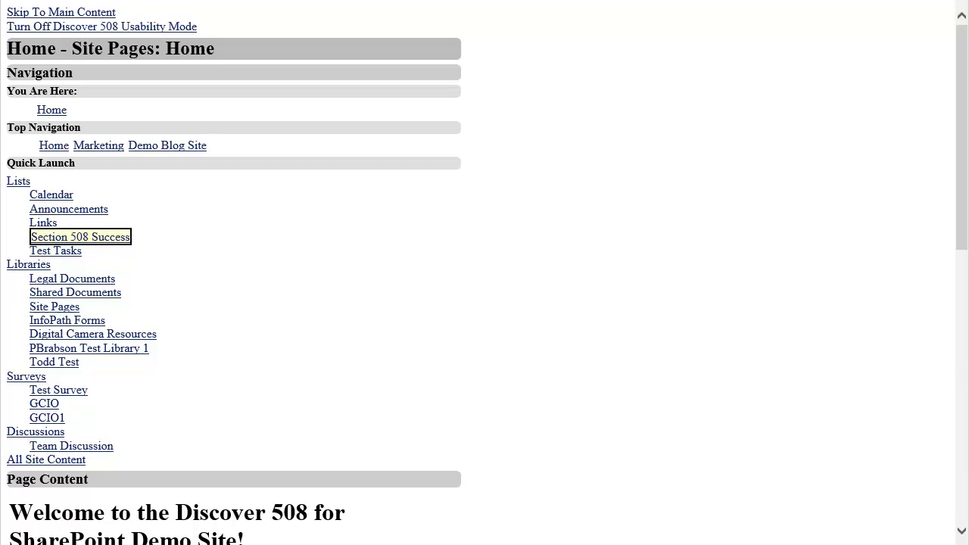
key("Tab")
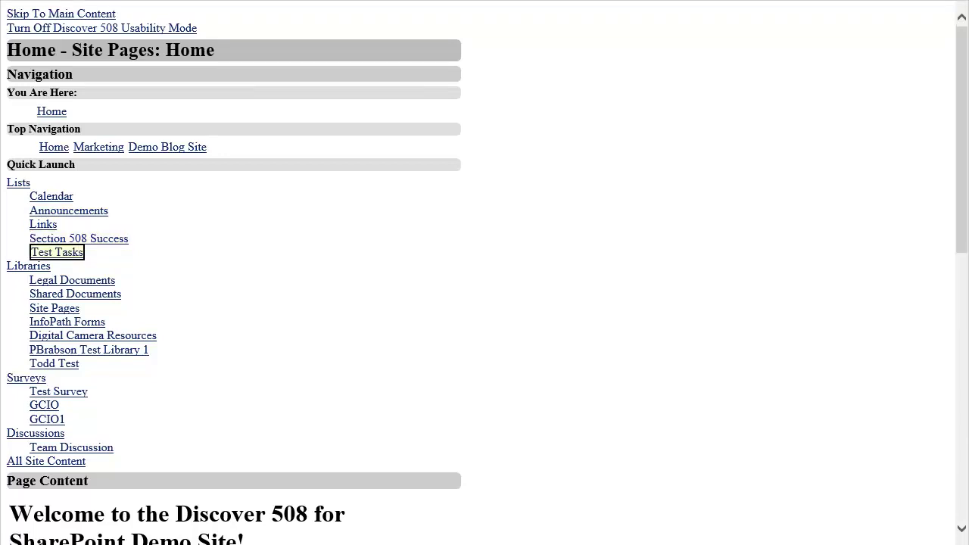
key("Tab")
key("Tab")
key("Tab")
key("Tab")
key("Tab")
key("Tab")
key("Tab")
key("Tab")
key("Tab")
key("Tab")
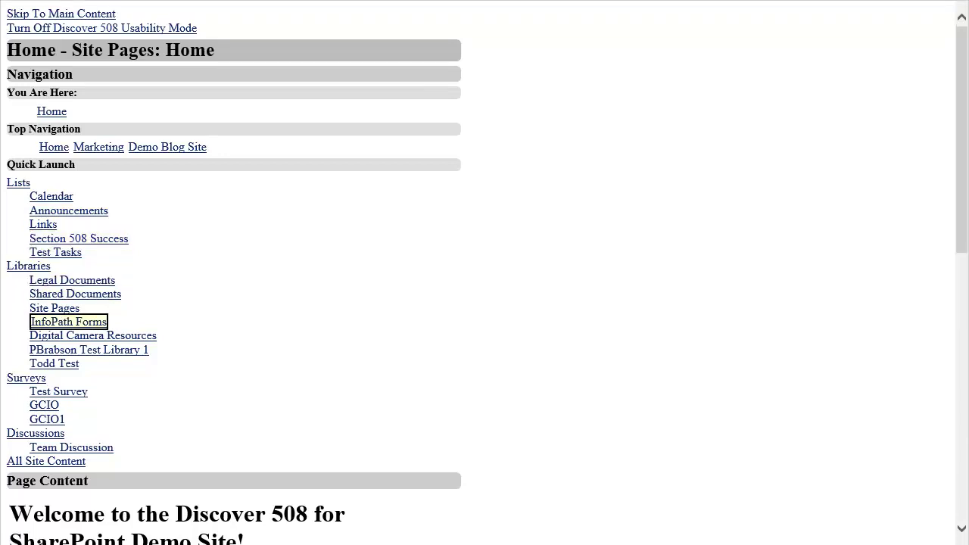
key("Tab")
key("Tab")
key("Tab")
key("Tab")
key("Tab")
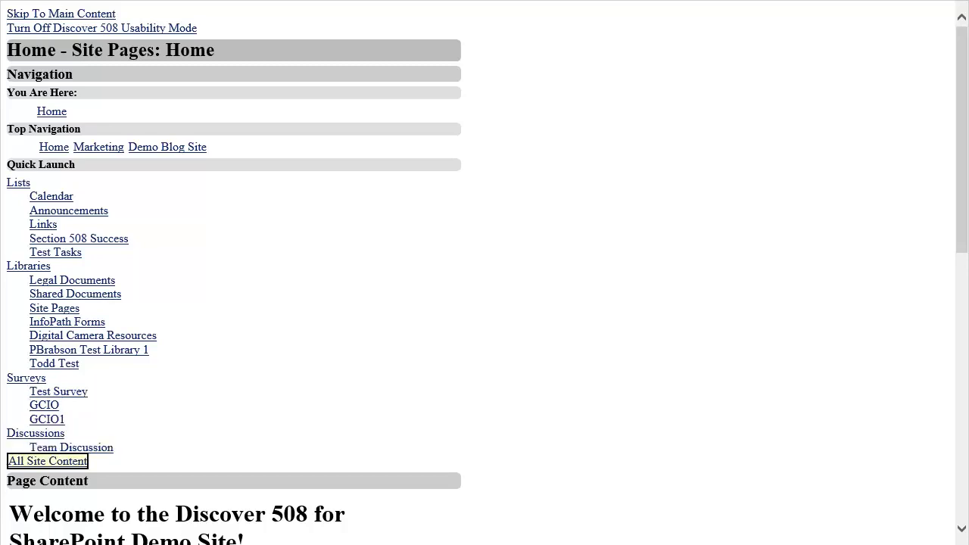
key("Return")
left_click_drag(962, 230, 962, 451)
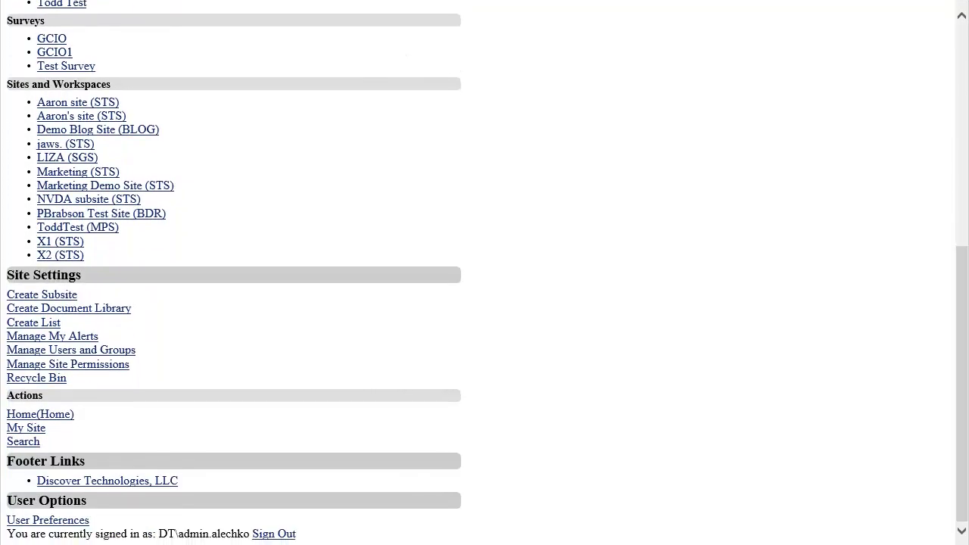